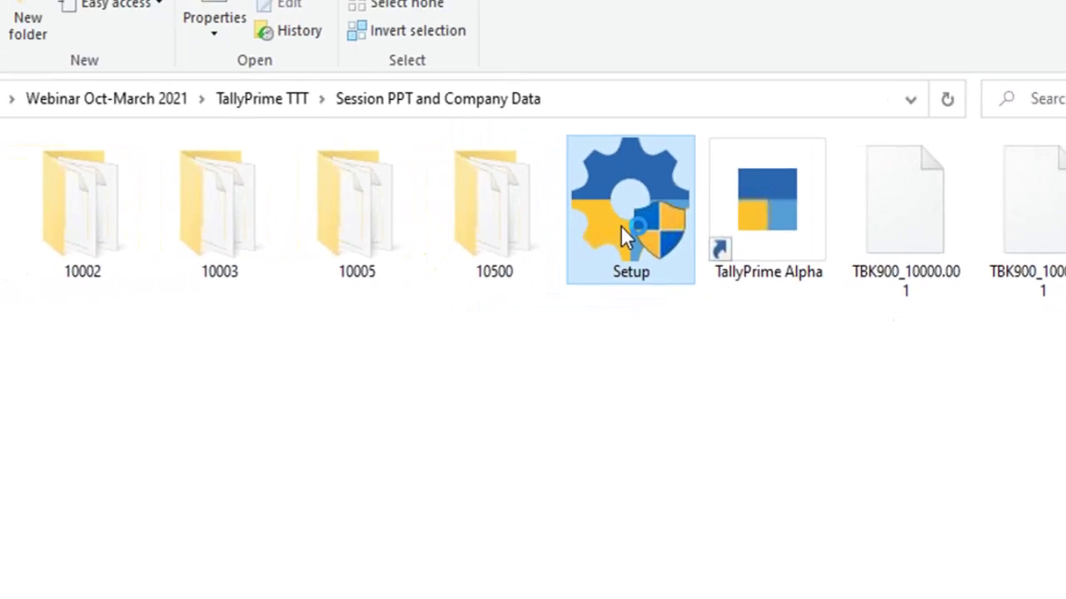
Launch the TallyPrime setup and choose Install New to install a fresh TallyPrime application
{"action": "double_click", "coordinate": [750, 210]}
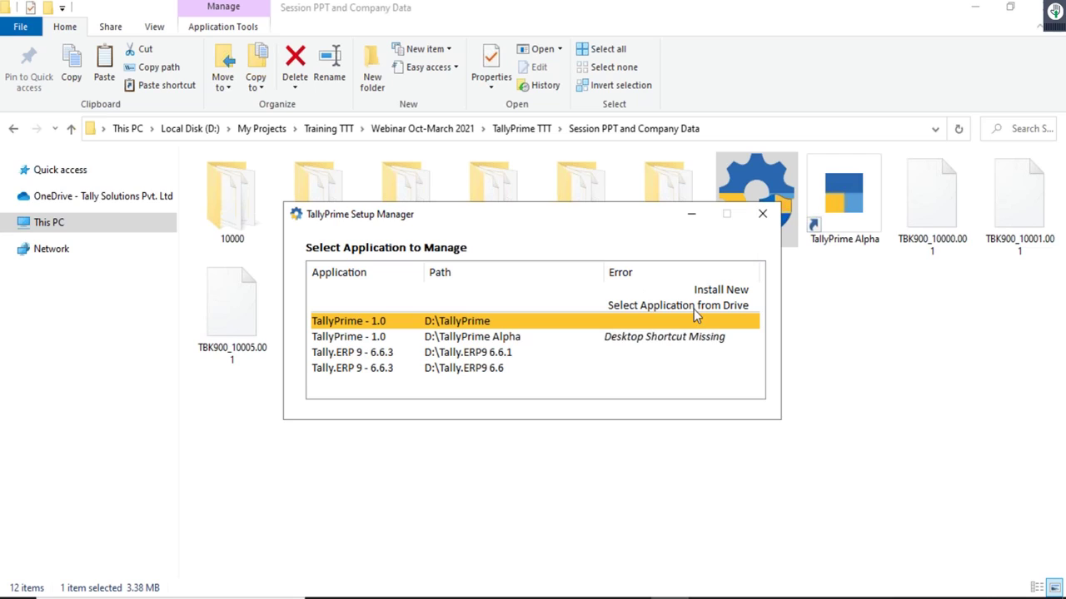
{"action": "left_click", "coordinate": [720, 292]}
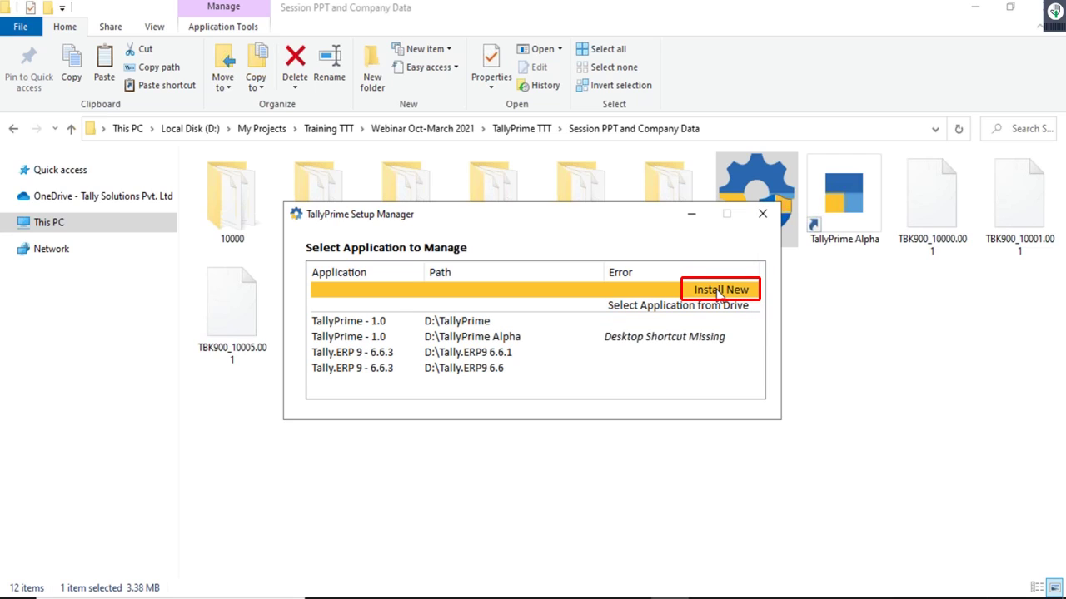
{"action": "left_click", "coordinate": [718, 291]}
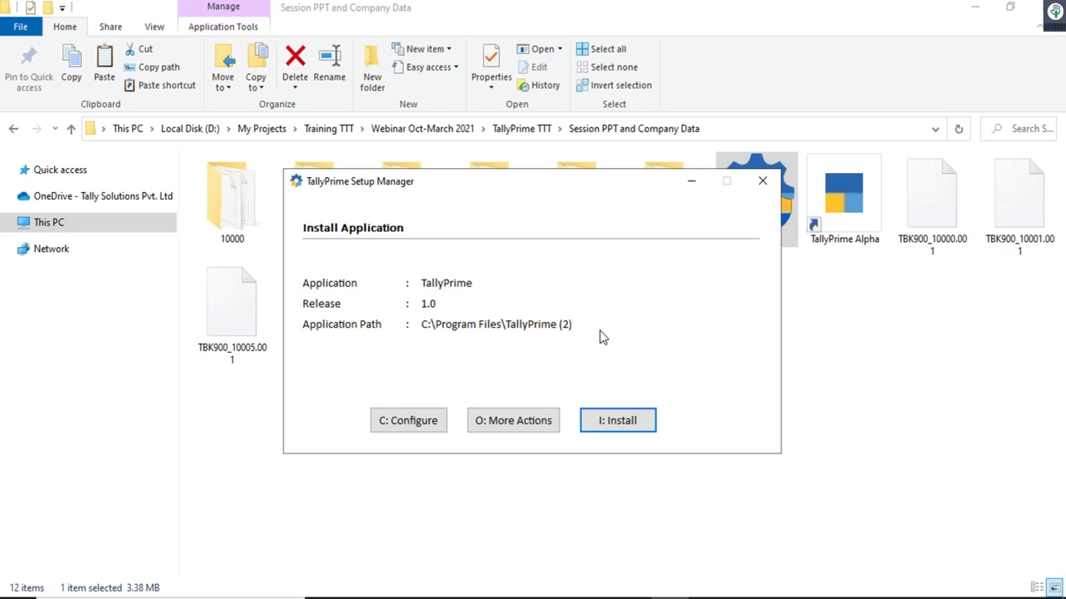
Show the installation configuration list with path, desktop shortcut and Start Menu settings
{"action": "left_click", "coordinate": [429, 423]}
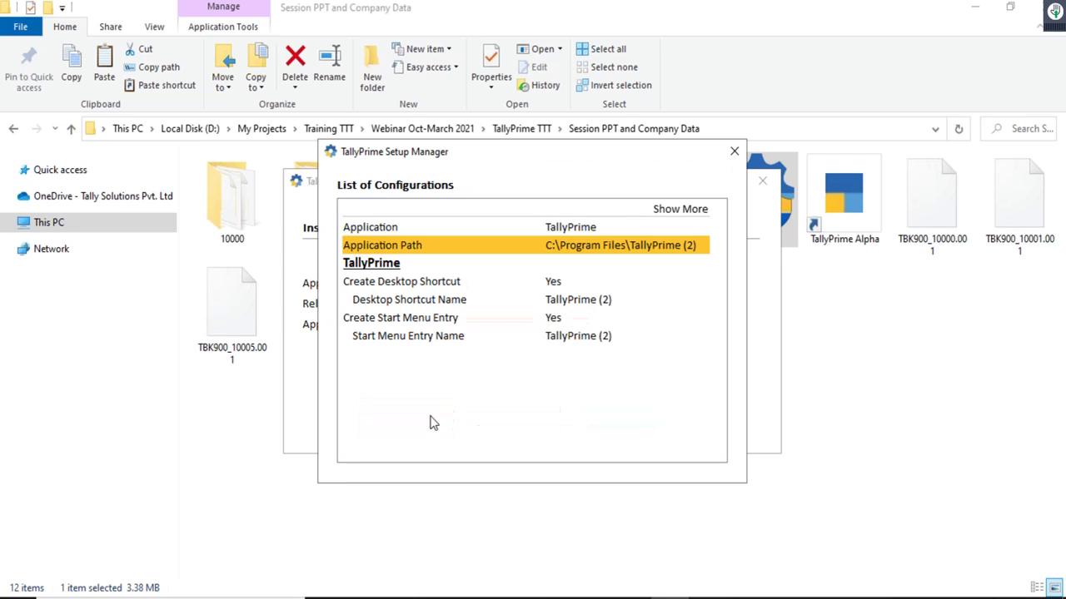
Set the application path to Desktop\New folder\TallyPrime and close the configurations list
{"action": "left_click", "coordinate": [543, 256]}
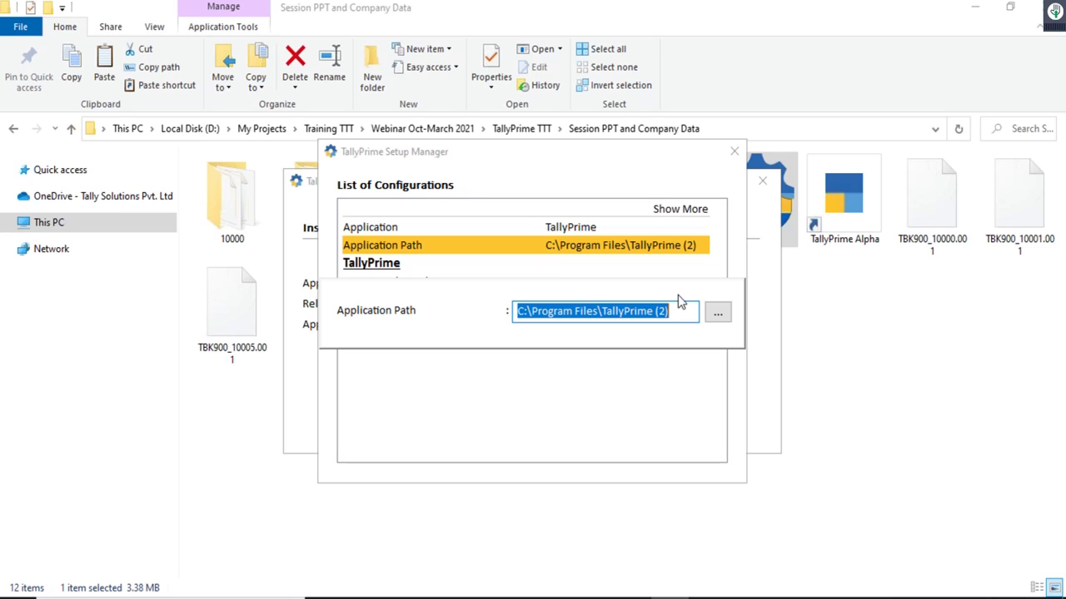
{"action": "left_click", "coordinate": [718, 312]}
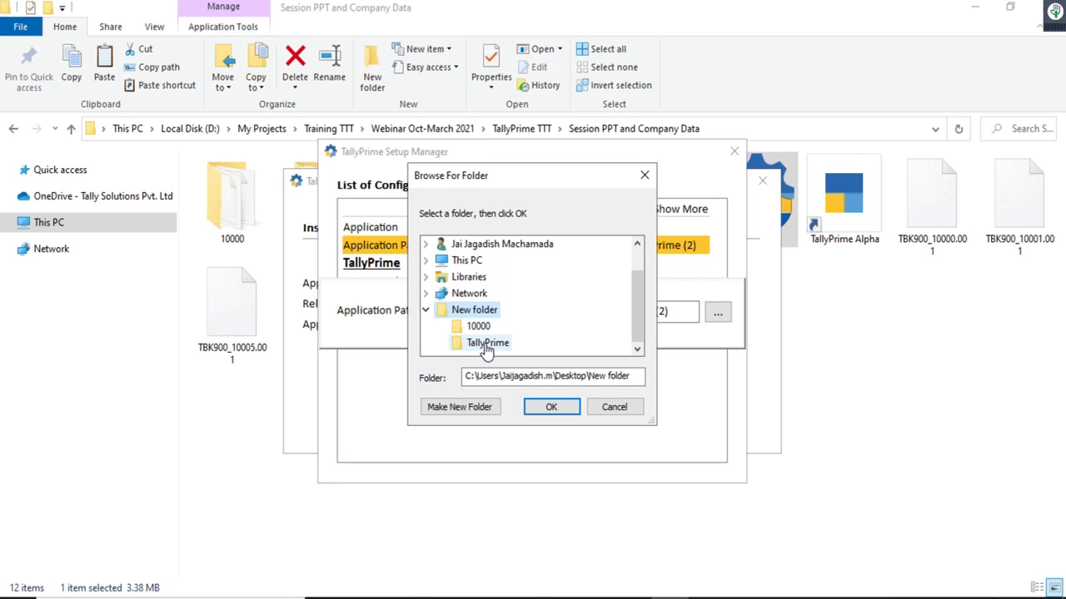
{"action": "left_click", "coordinate": [489, 345]}
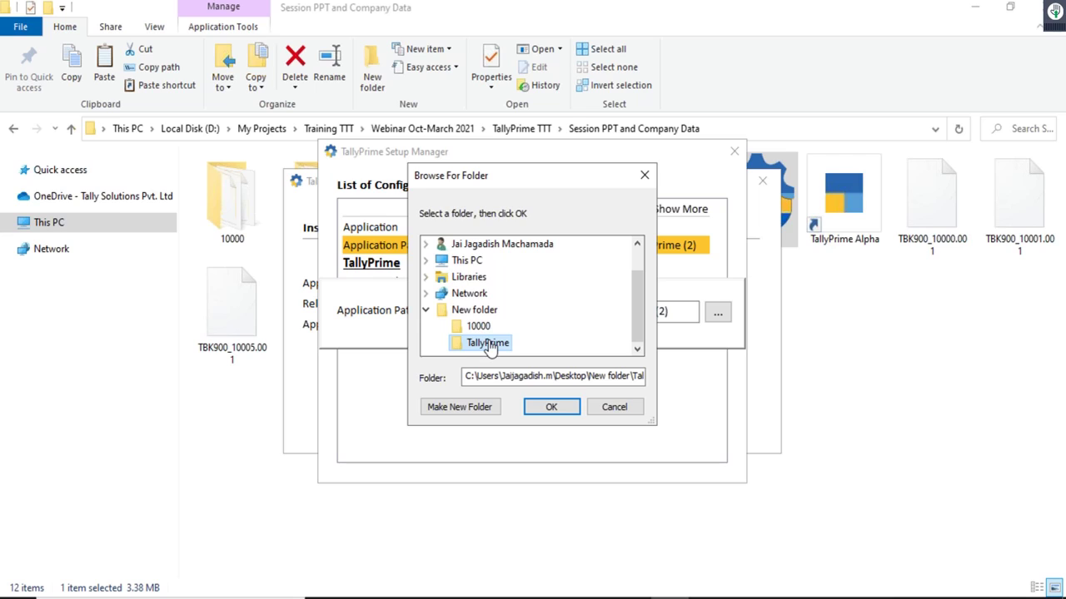
{"action": "left_click", "coordinate": [545, 411]}
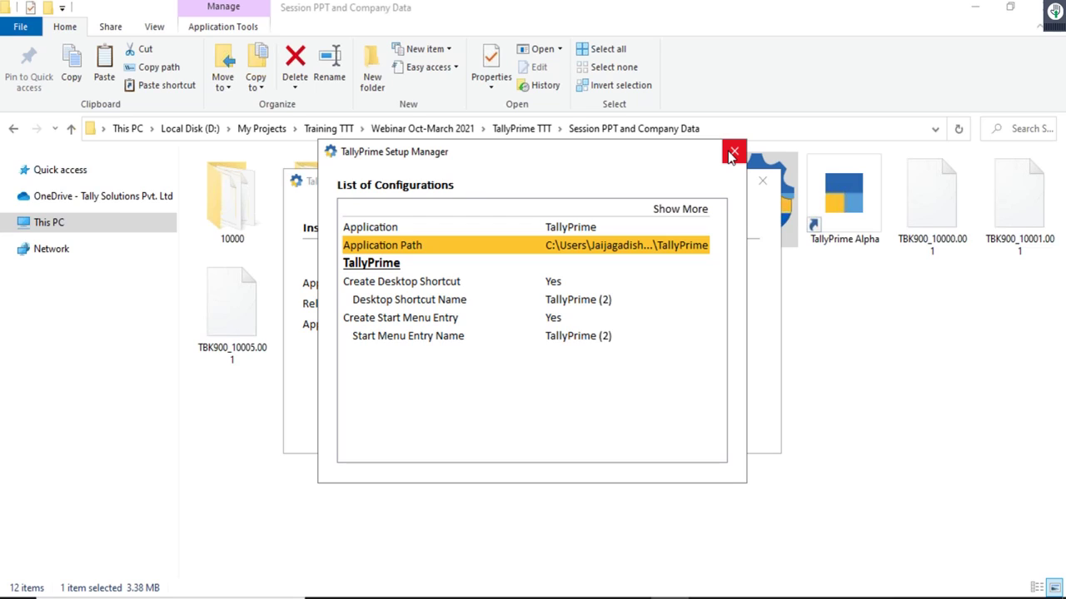
{"action": "left_click", "coordinate": [730, 155]}
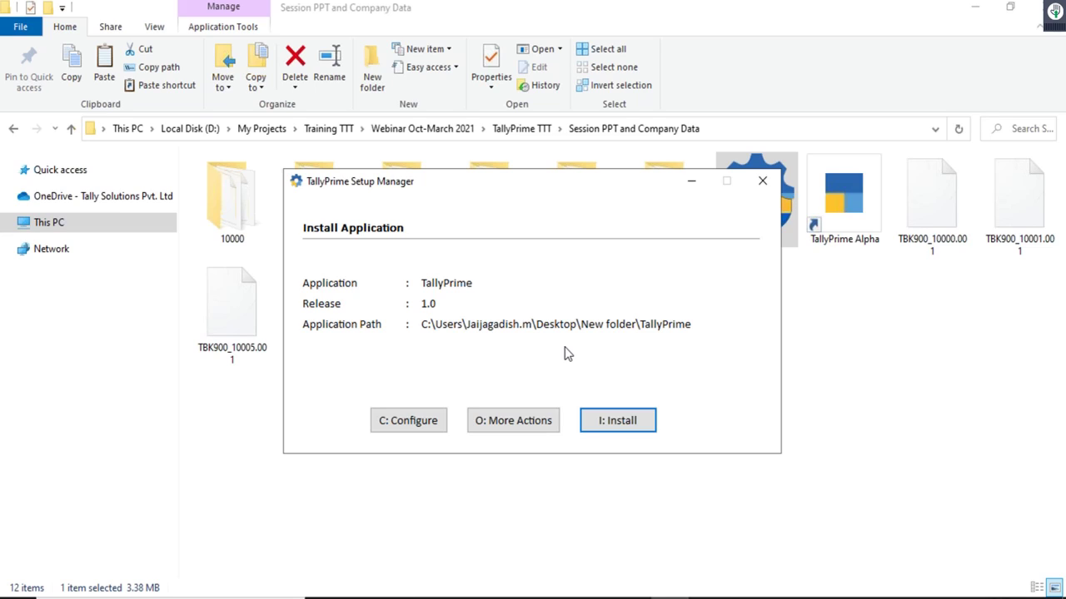
Leave the Setup Manager and return to the PowerPoint slide show at slide 12
{"action": "left_click", "coordinate": [762, 182]}
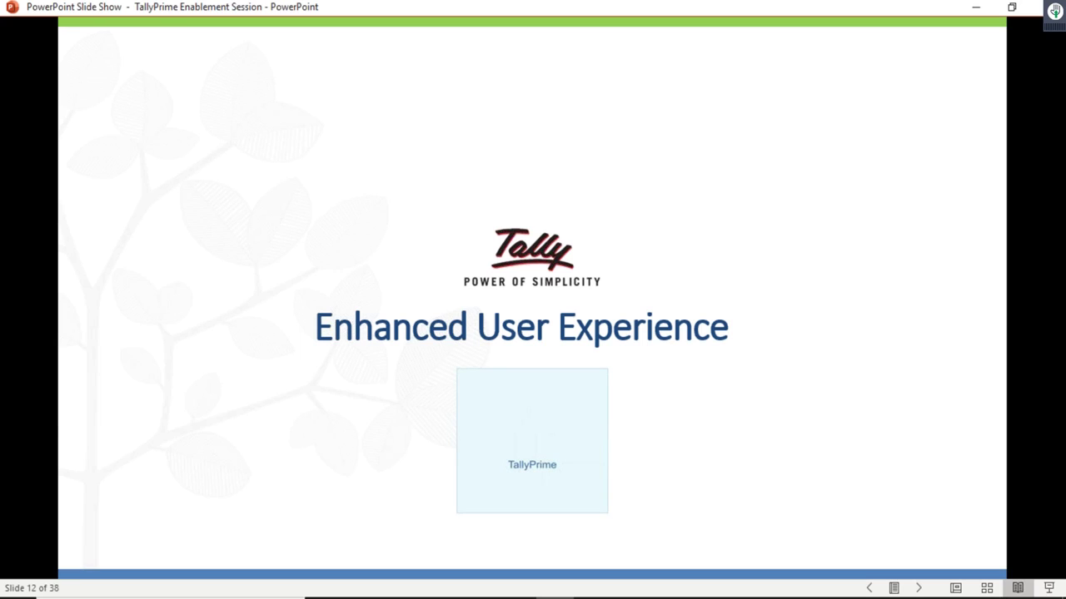
Advance to slide 13 'Top Menu', then switch to the TallyPrime window
{"action": "key", "text": "Right"}
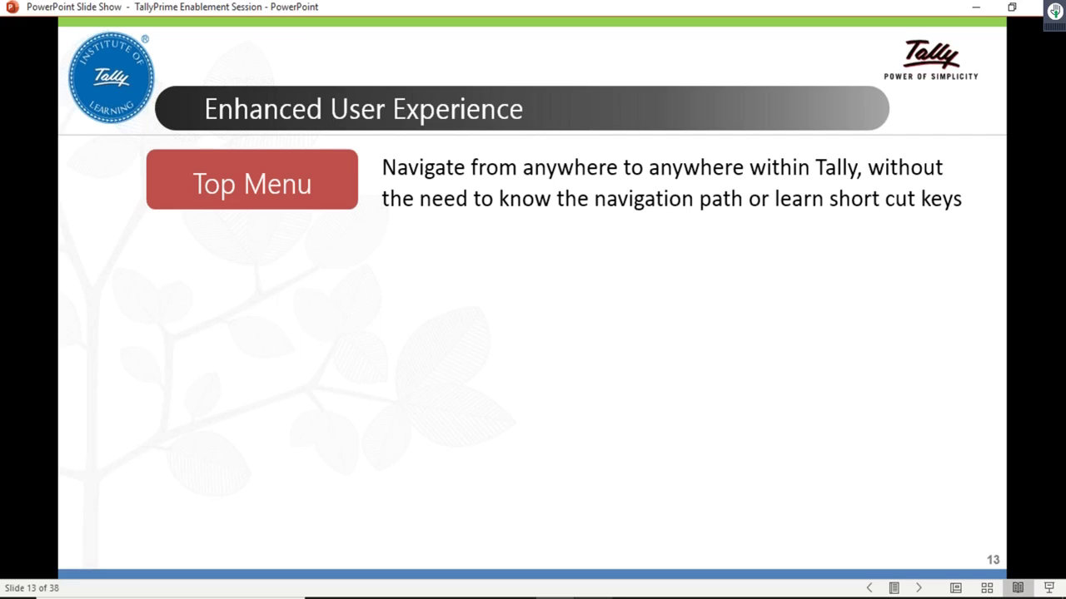
{"action": "key", "text": "alt+Tab"}
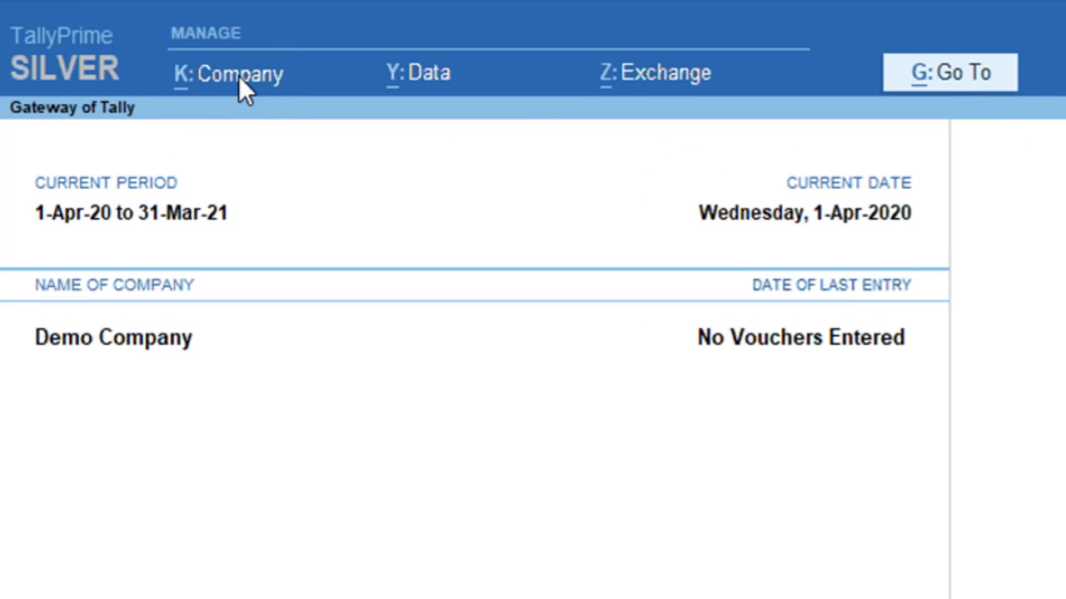
Choose Create from the K: Company menu to begin a new company
{"action": "left_click", "coordinate": [240, 78]}
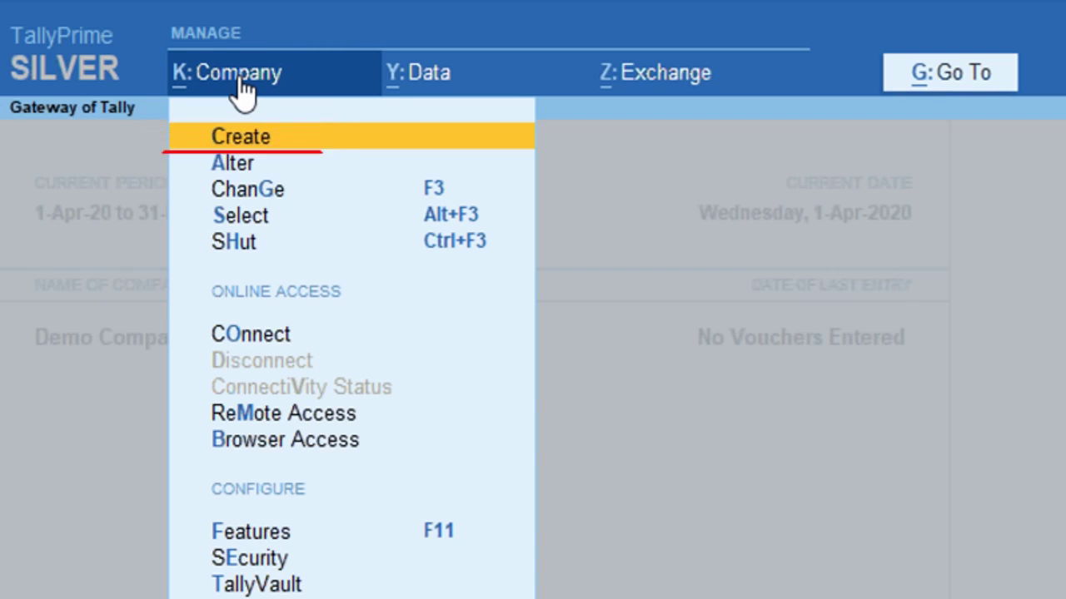
{"action": "key", "text": "Return"}
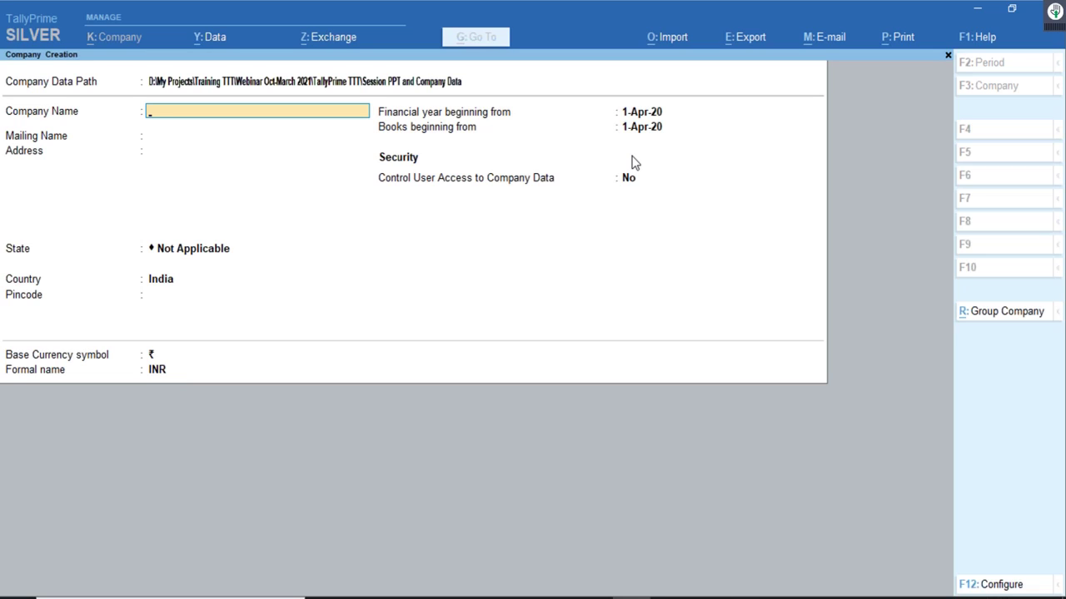
{"action": "left_click", "coordinate": [424, 83]}
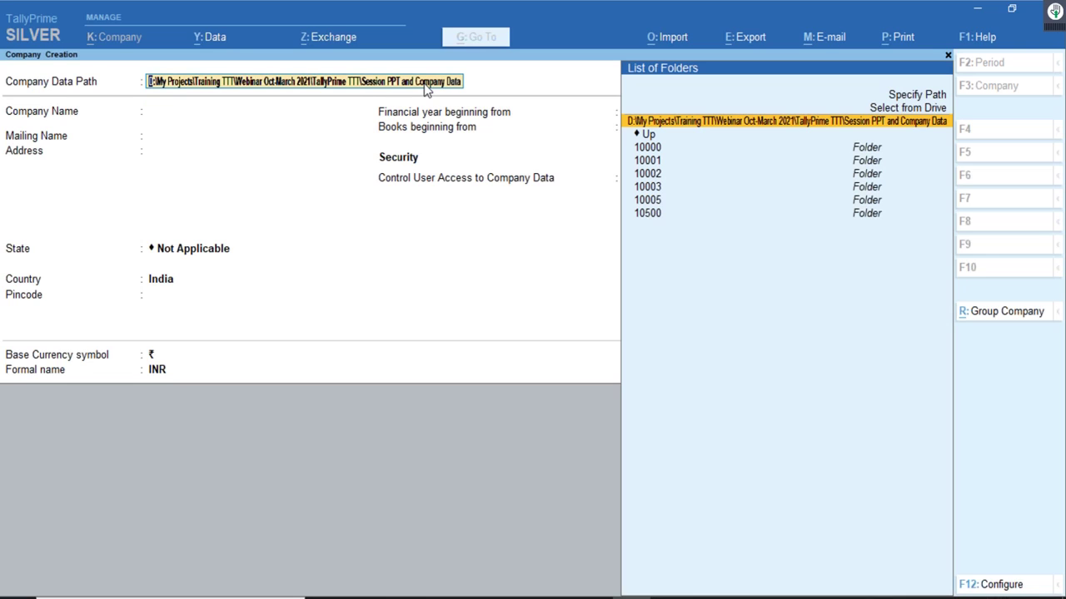
{"action": "key", "text": "Up"}
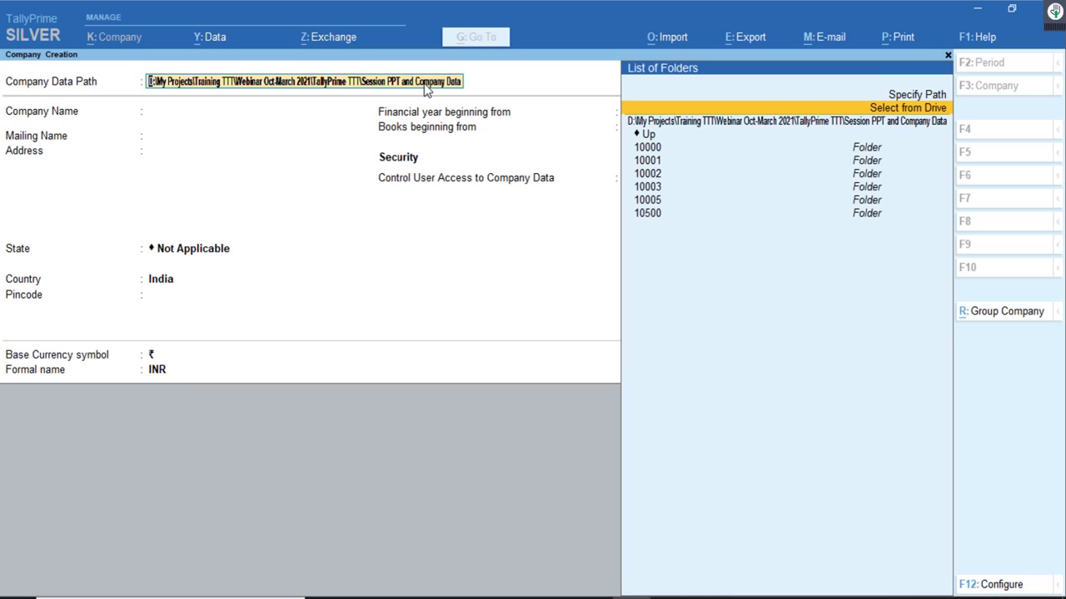
{"action": "key", "text": "Return"}
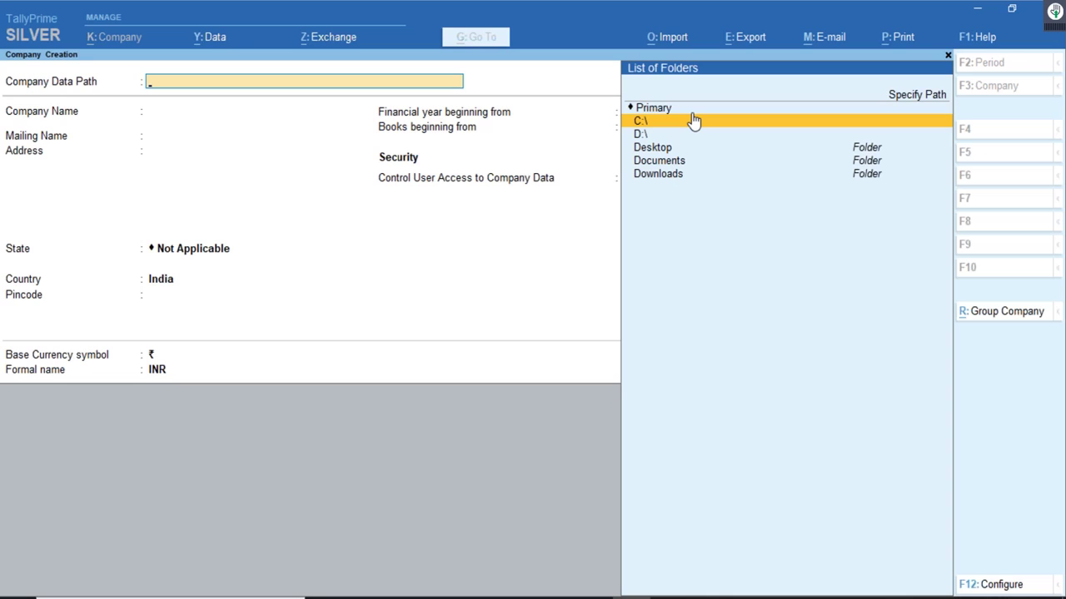
{"action": "left_click", "coordinate": [694, 121]}
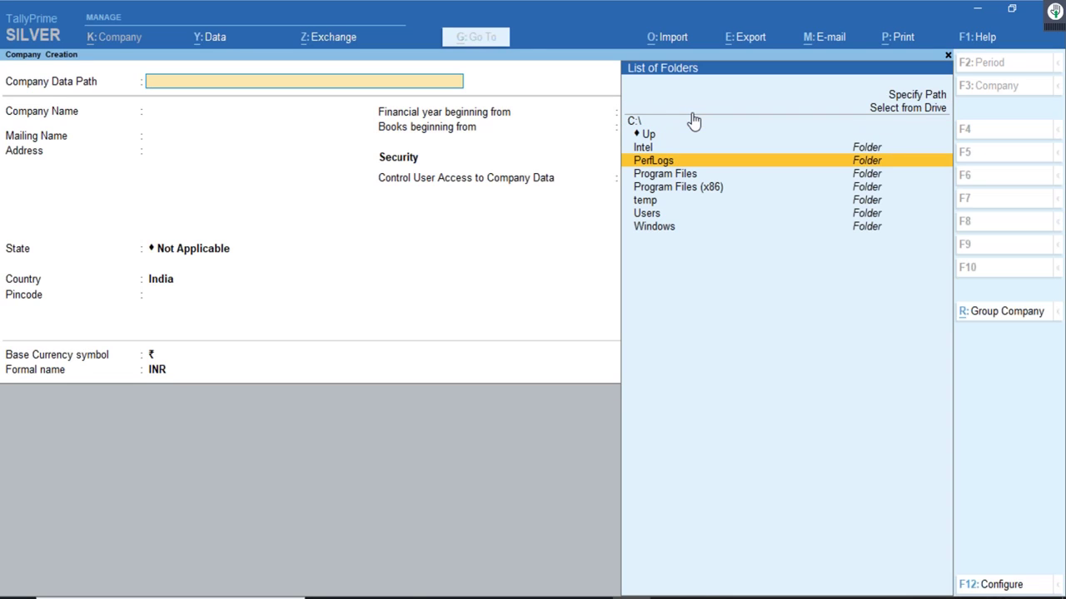
{"action": "left_click", "coordinate": [693, 121]}
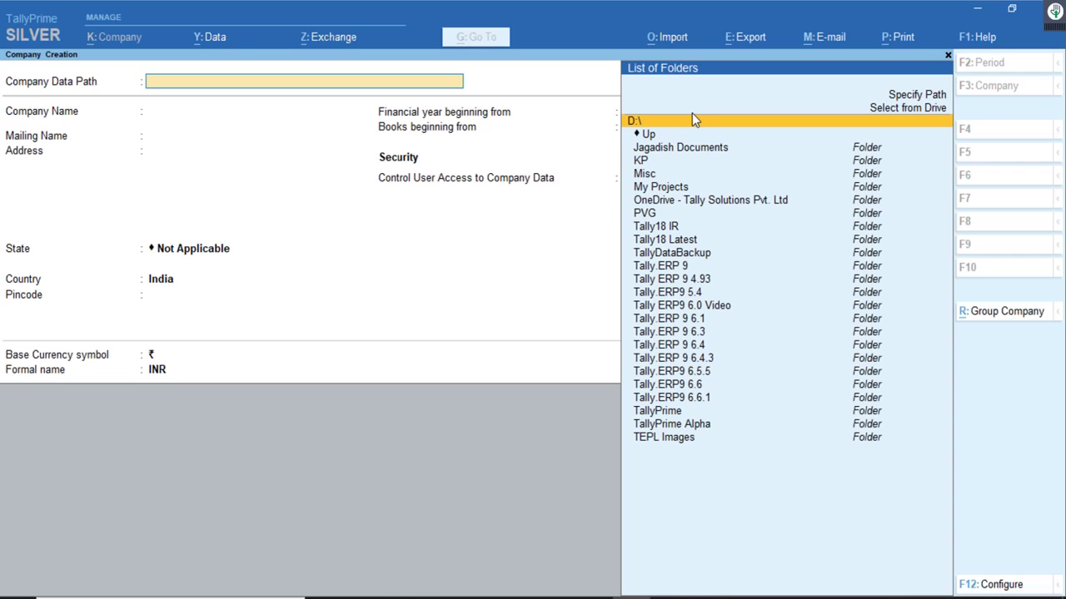
{"action": "left_click", "coordinate": [694, 122]}
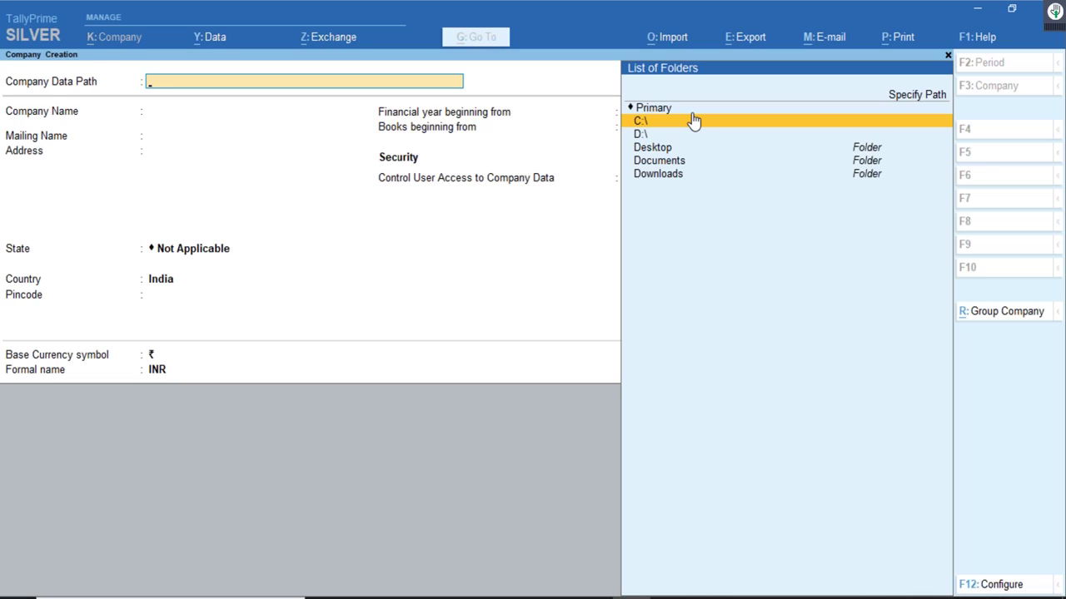
{"action": "key", "text": "Return"}
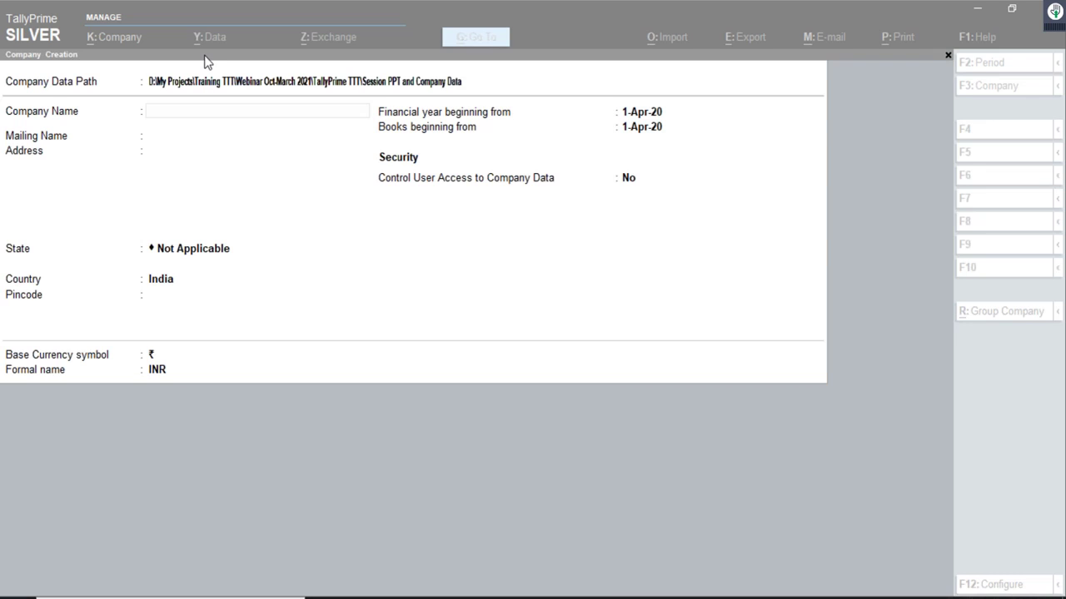
Enter 'Demo Company' as the company name, keeping the auto-filled mailing name
{"action": "left_click", "coordinate": [277, 119]}
{"action": "type", "text": "De"}
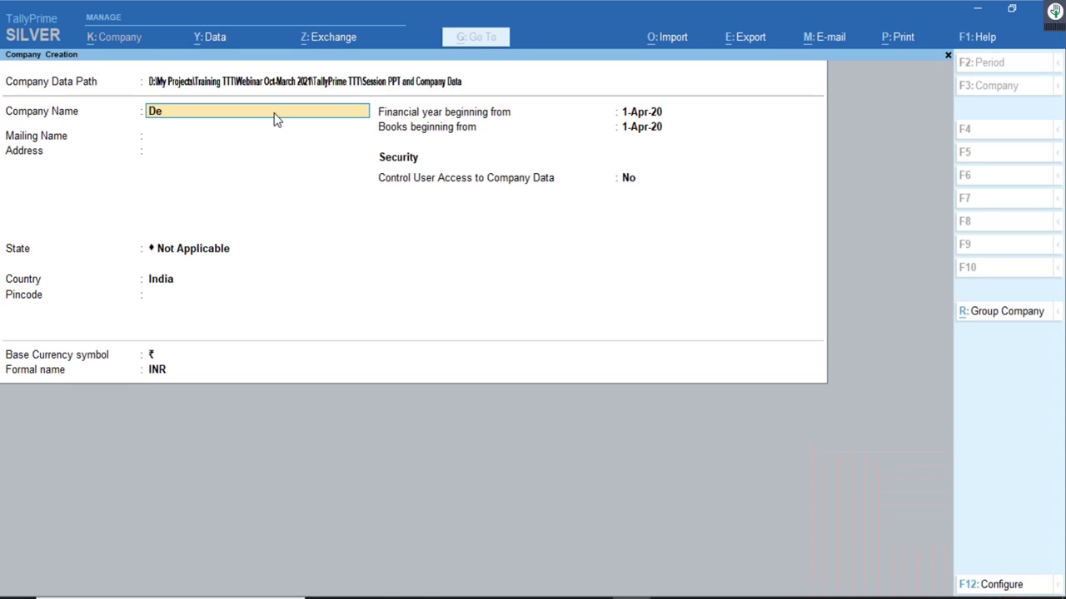
{"action": "type", "text": "mo Company"}
{"action": "key", "text": "Return"}
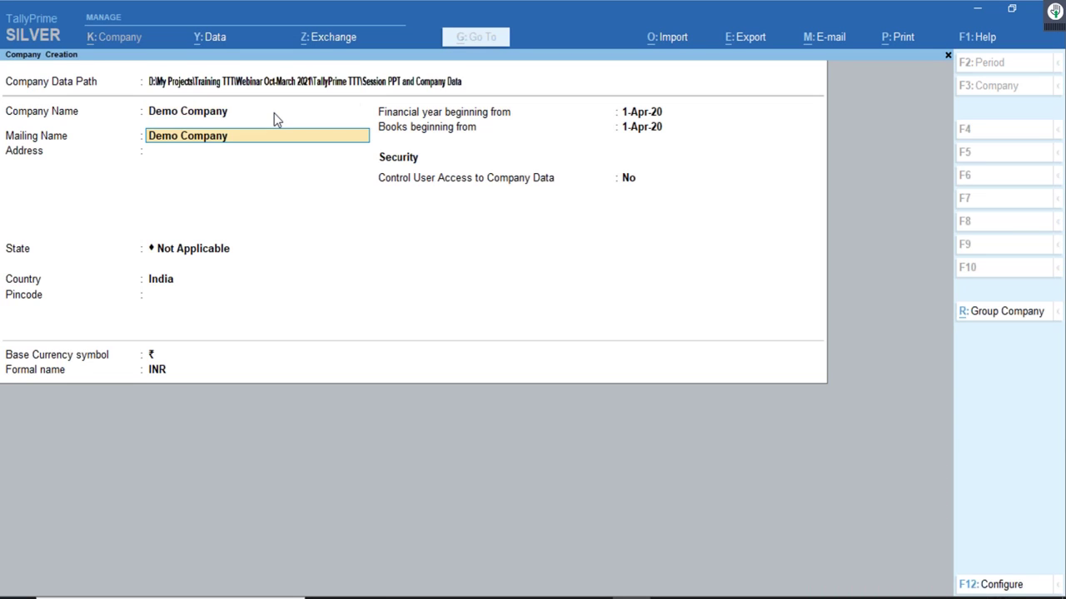
{"action": "key", "text": "Return"}
Enter the two-line company address and select Tamil Nadu as the state
{"action": "type", "text": "23,"}
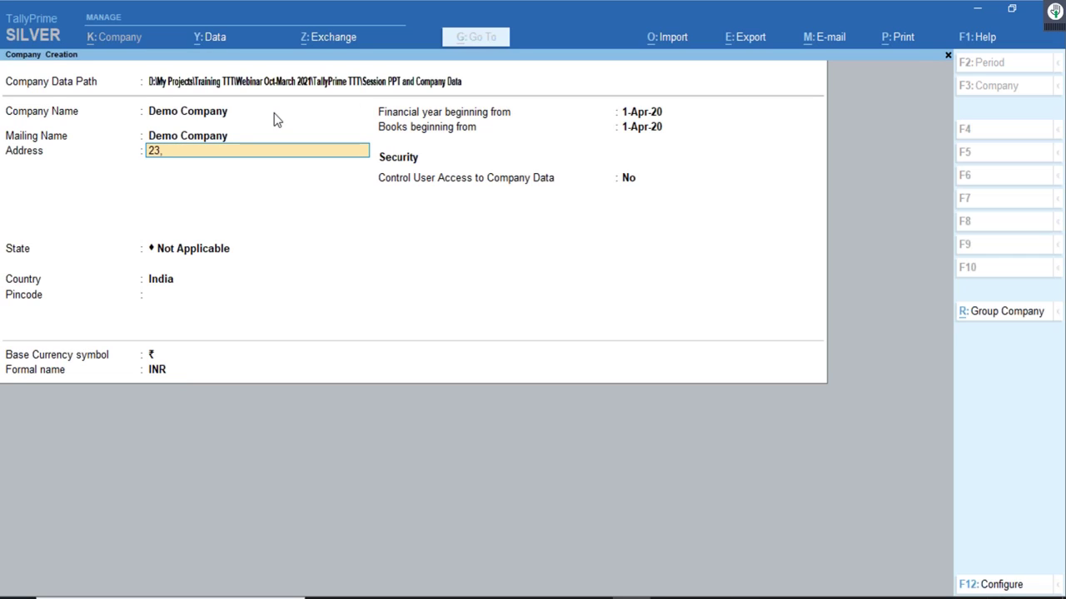
{"action": "type", "text": " 5th Maim"}
{"action": "key", "text": "BackSpace"}
{"action": "type", "text": "n"}
{"action": "key", "text": "Return"}
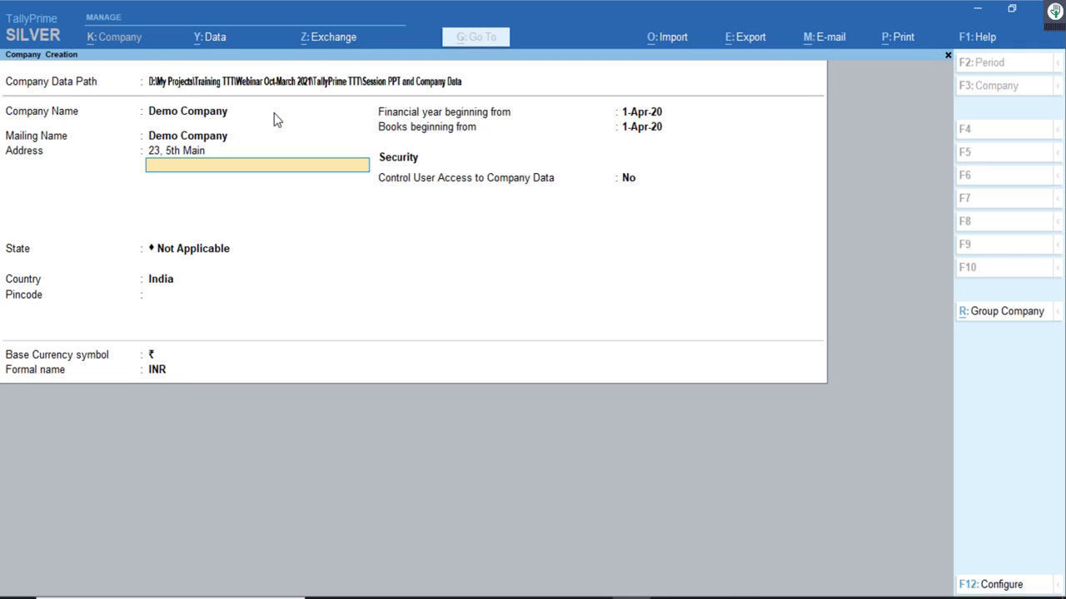
{"action": "type", "text": "Koramangala"}
{"action": "key", "text": "Return"}
{"action": "key", "text": "Return"}
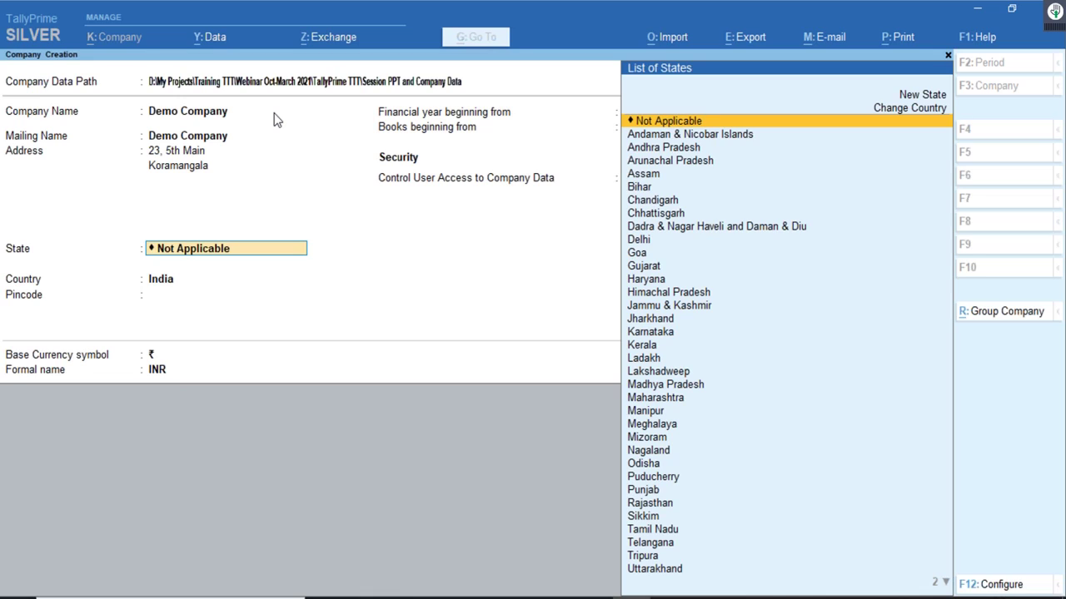
{"action": "type", "text": "Tamil"}
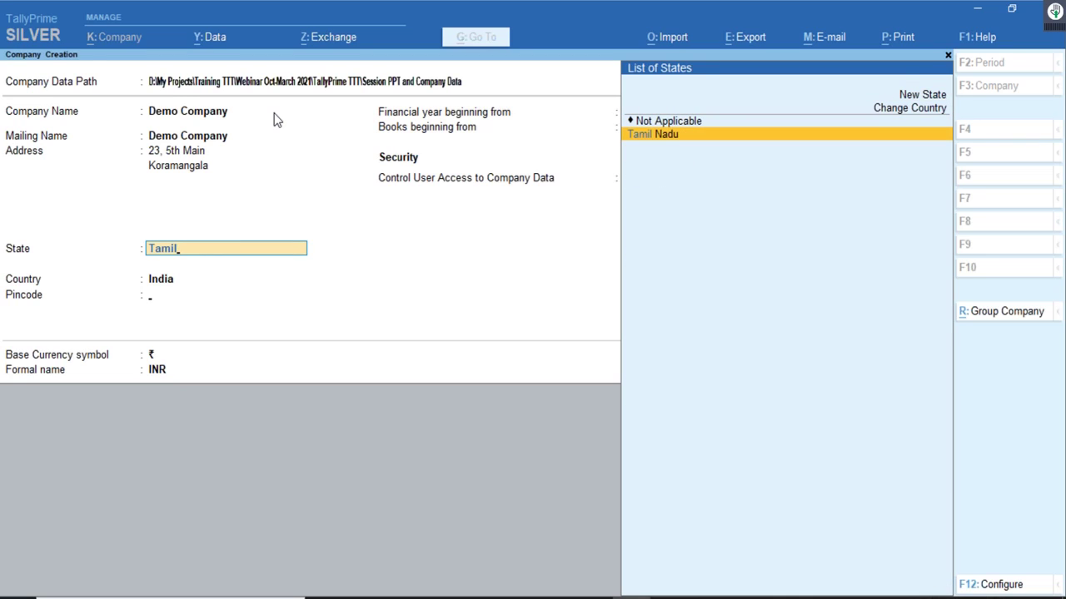
{"action": "key", "text": "Return"}
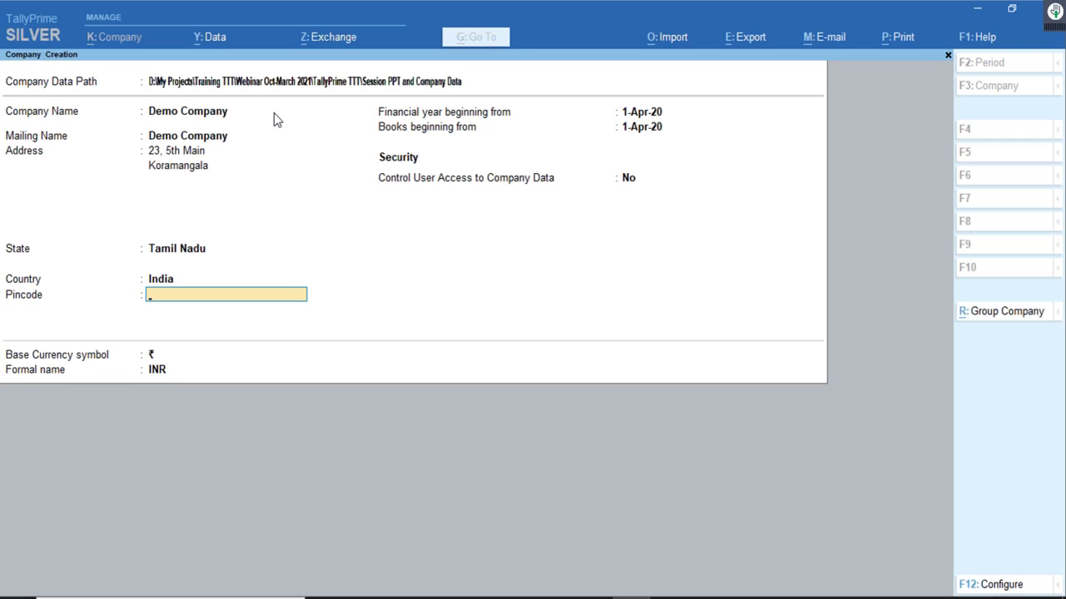
Change the state to Dubai so the country becomes UAE with AED currency
{"action": "key", "text": "shift+Tab"}
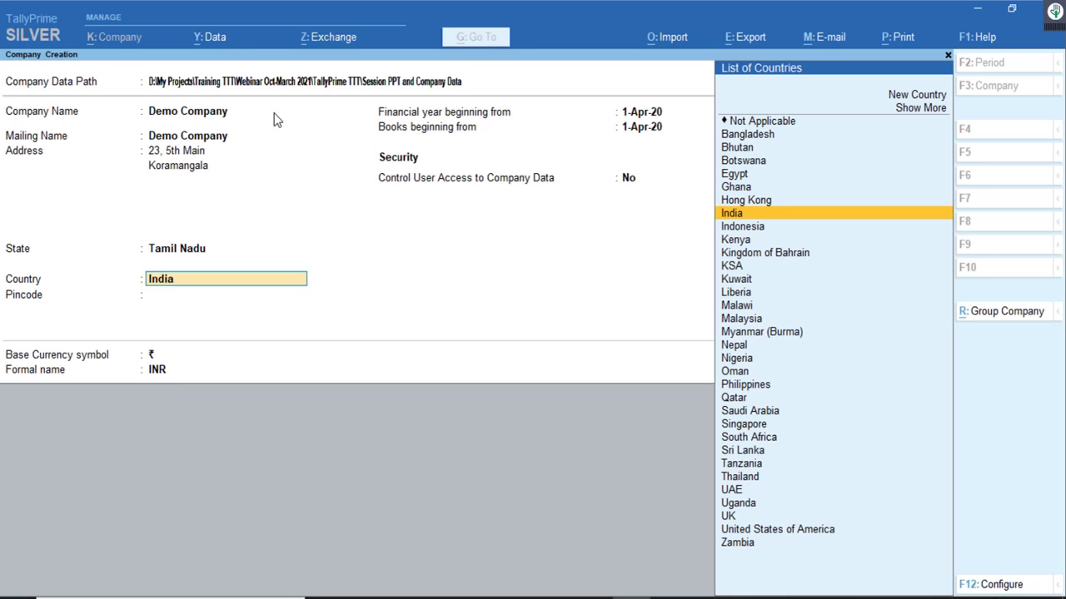
{"action": "key", "text": "shift+Tab"}
{"action": "type", "text": "Du"}
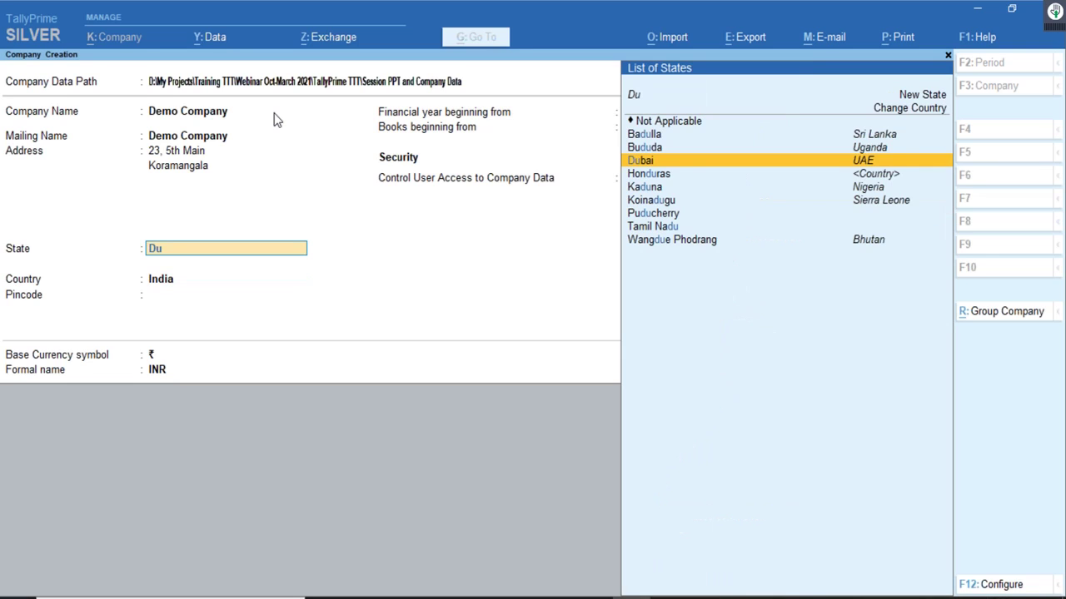
{"action": "type", "text": "bai"}
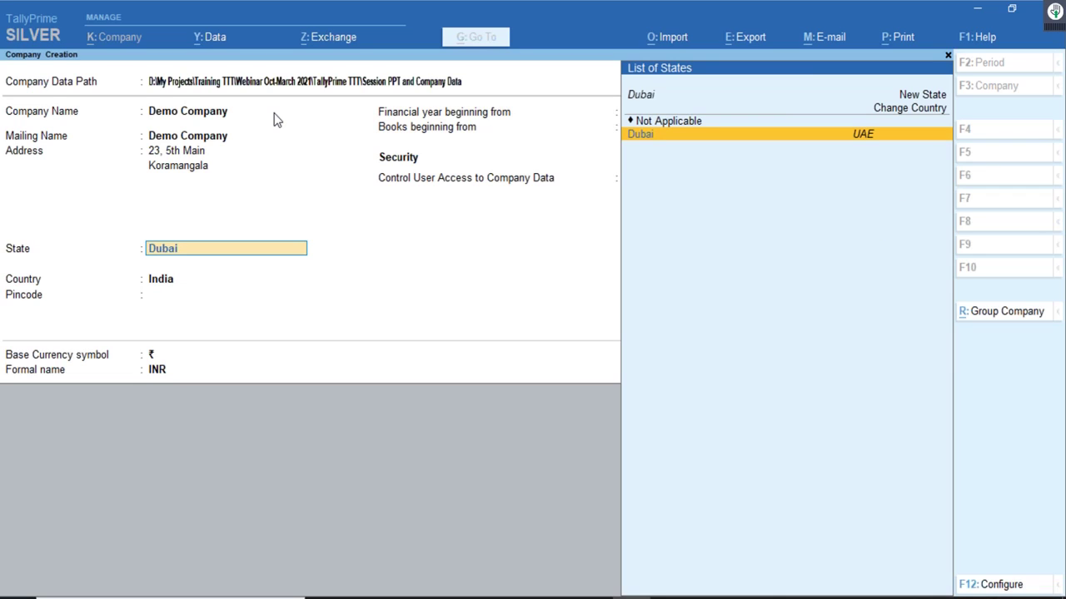
{"action": "key", "text": "Return"}
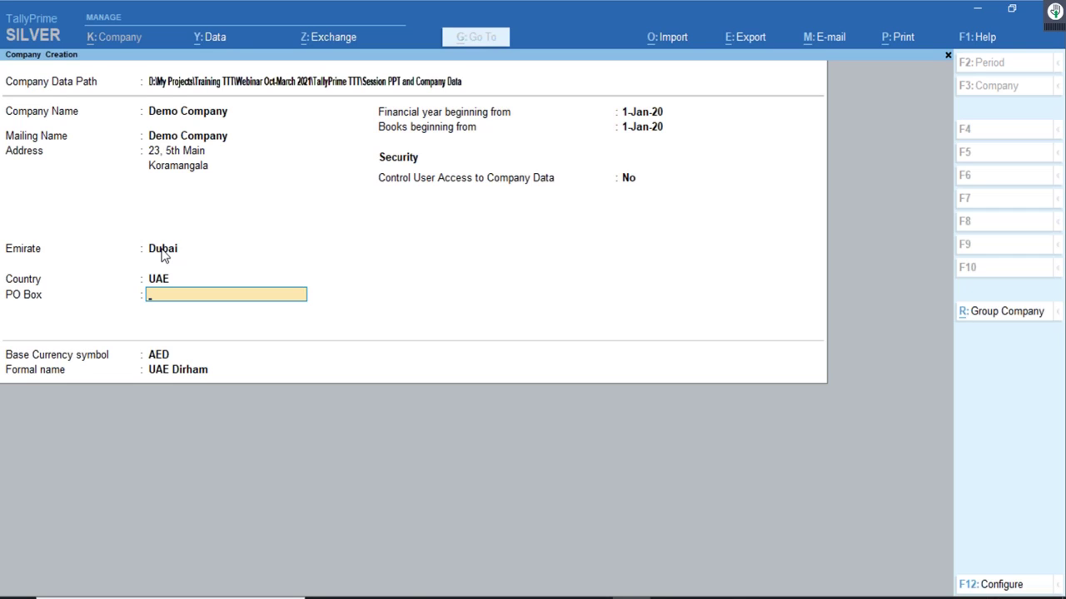
{"action": "key", "text": "BackSpace"}
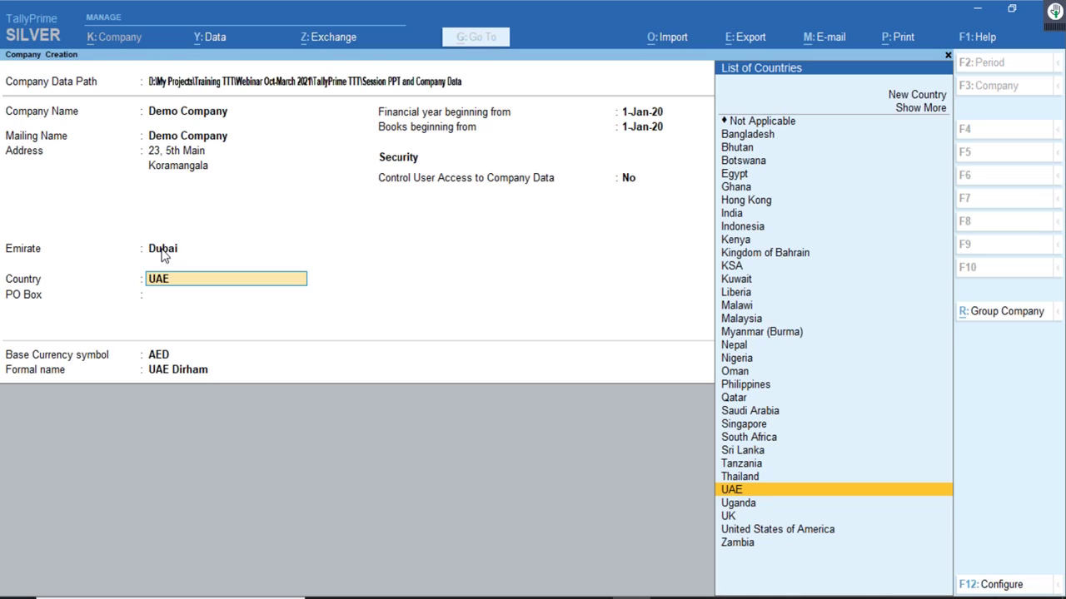
Replace Dubai with Colombo by typing Col and accepting it from the list
{"action": "key", "text": "BackSpace"}
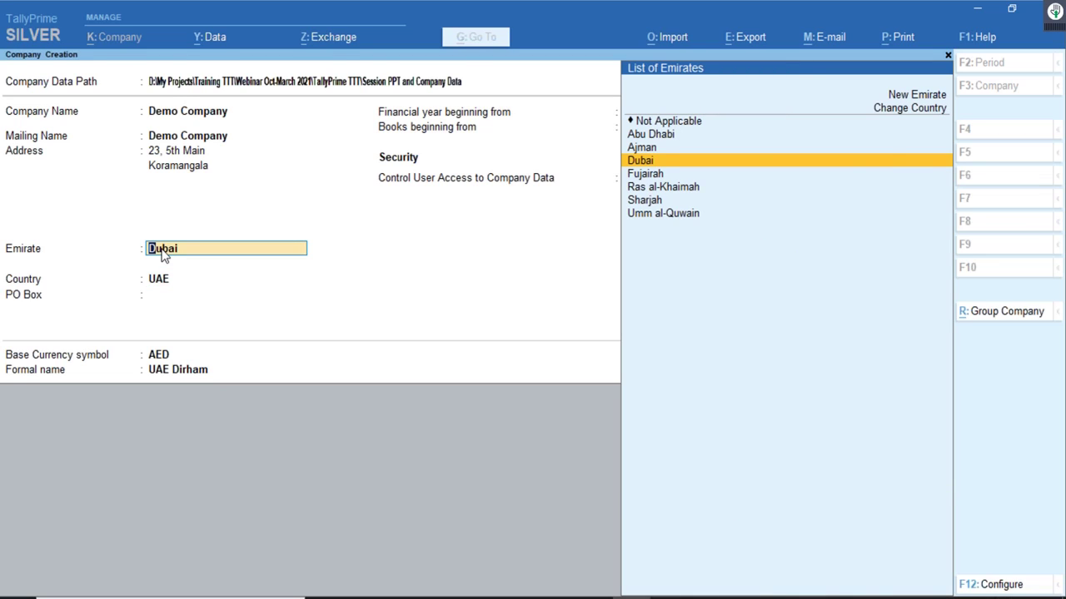
{"action": "type", "text": "Col"}
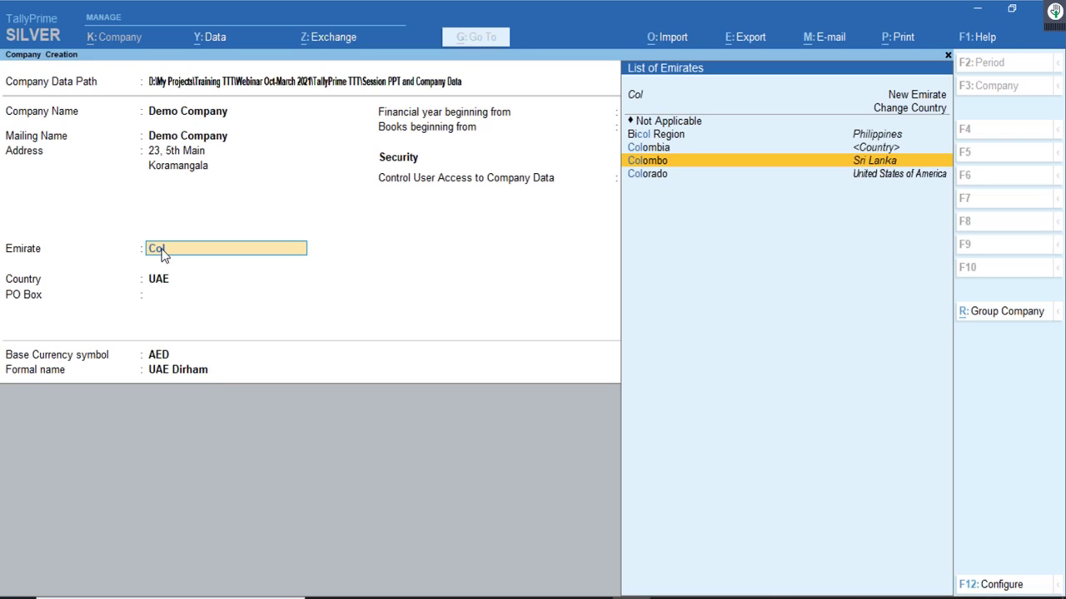
{"action": "key", "text": "Return"}
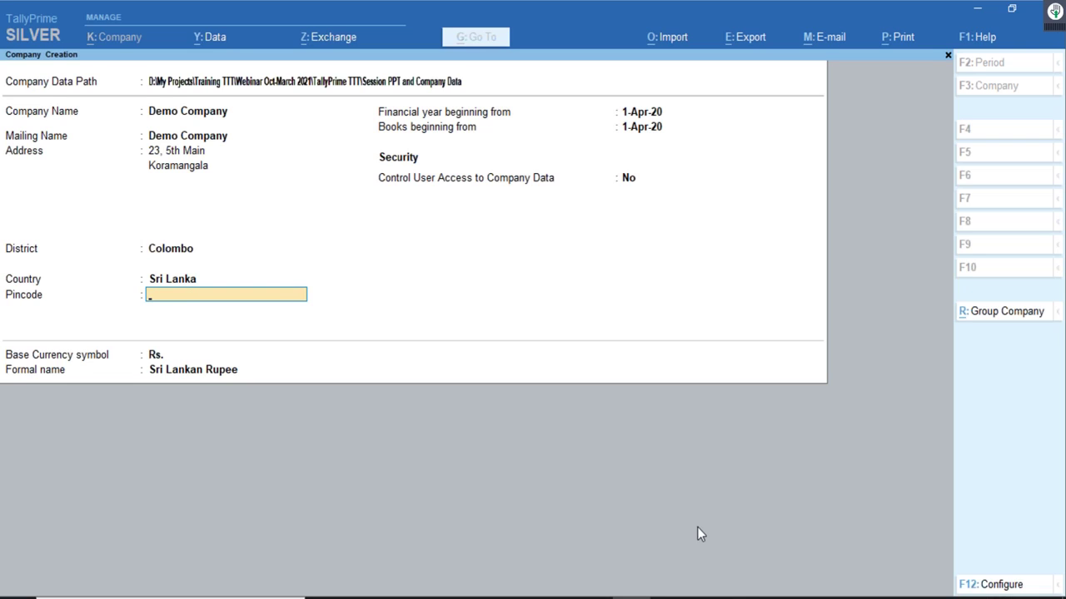
Enable Provide Contact Details in F12 Configure and accept to add phone, e-mail and website fields
{"action": "left_click", "coordinate": [1006, 586]}
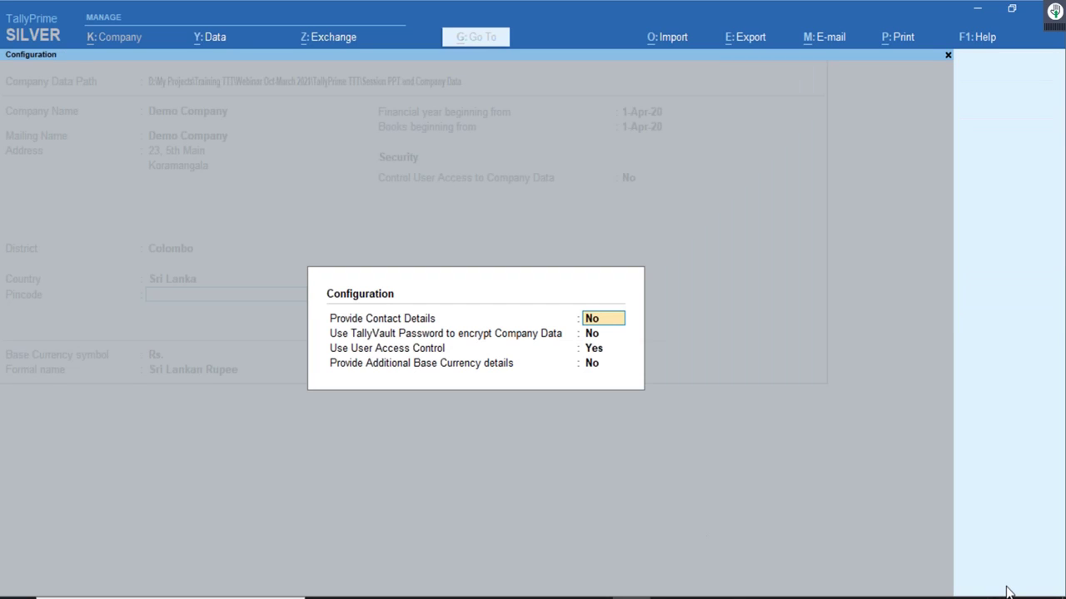
{"action": "left_click", "coordinate": [596, 322]}
{"action": "key", "text": "ctrl+a"}
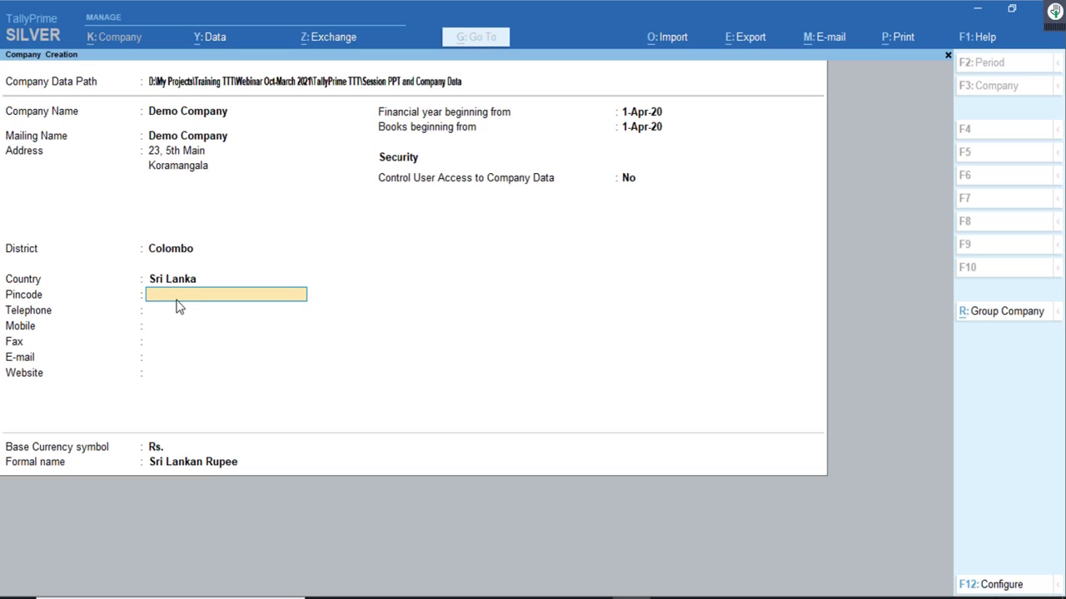
{"action": "key", "text": "BackSpace"}
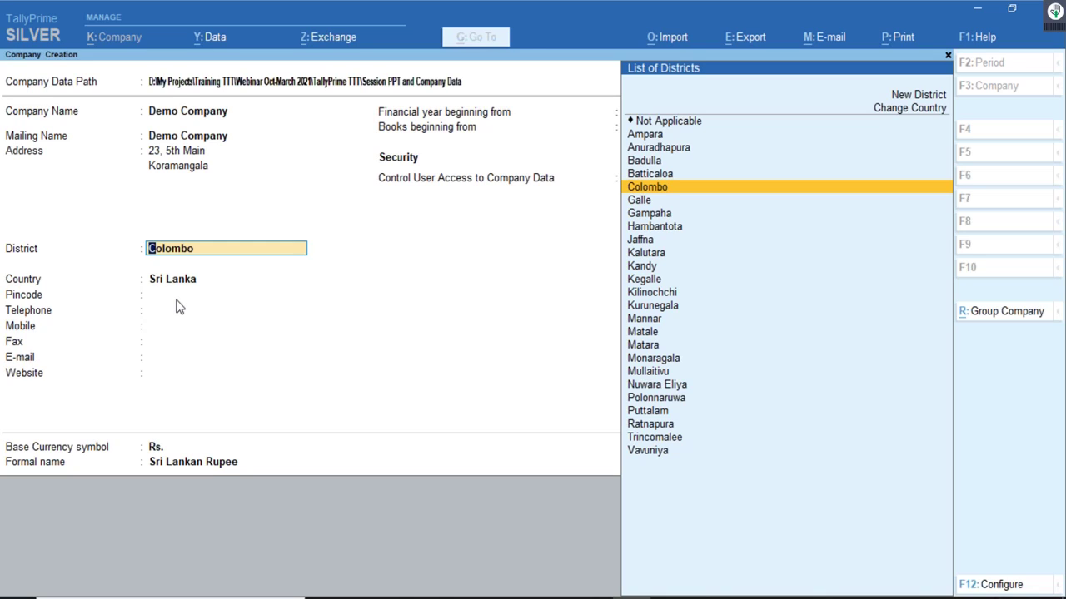
Clear the trial district entries and set the state to Telangana, with country India and INR currency
{"action": "type", "text": "T"}
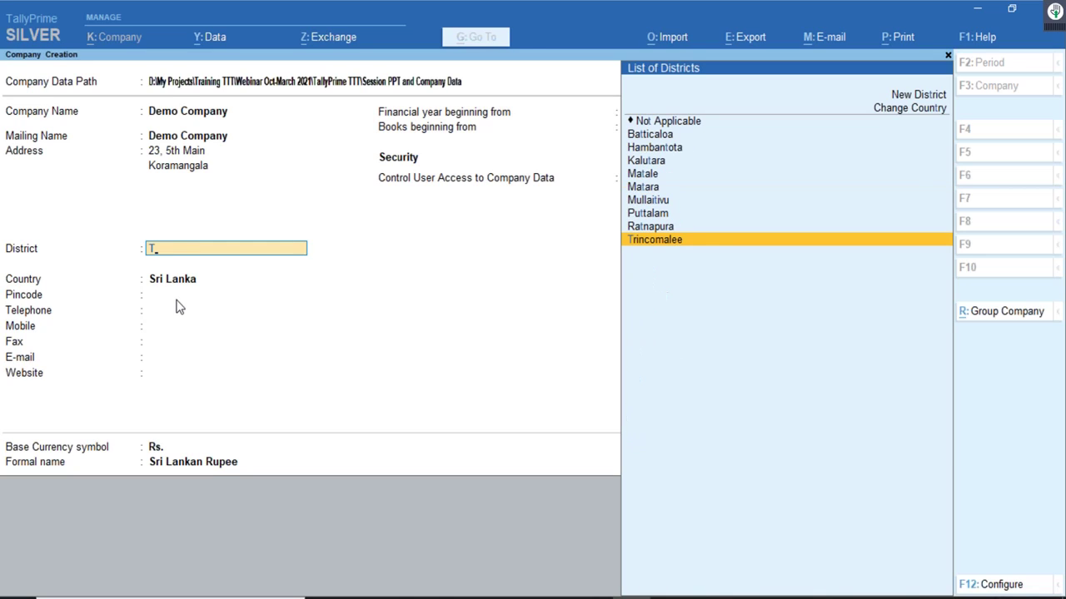
{"action": "key", "text": "BackSpace"}
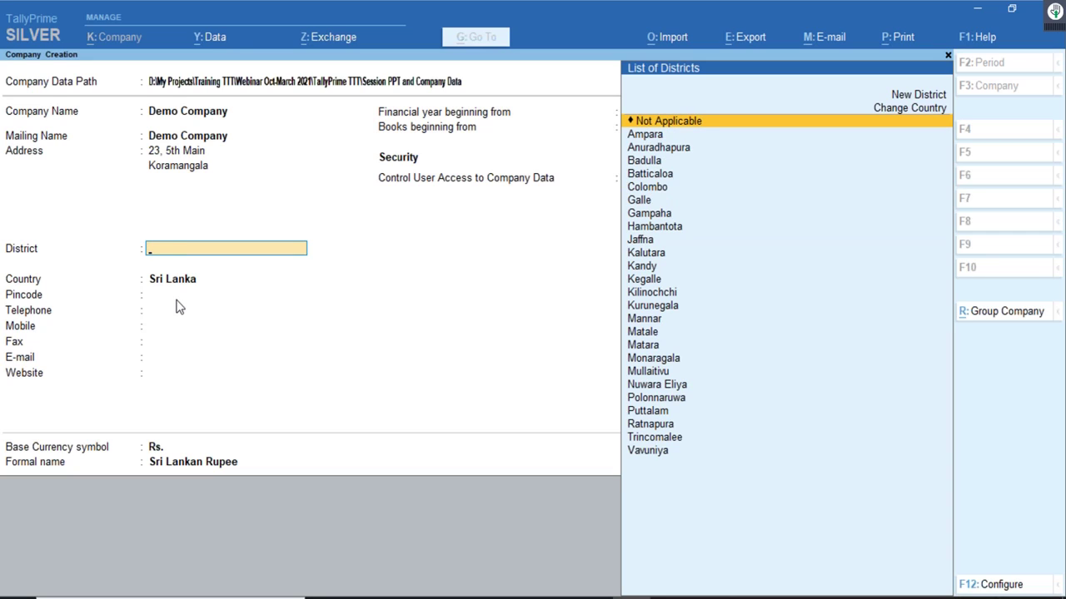
{"action": "type", "text": "Hyde"}
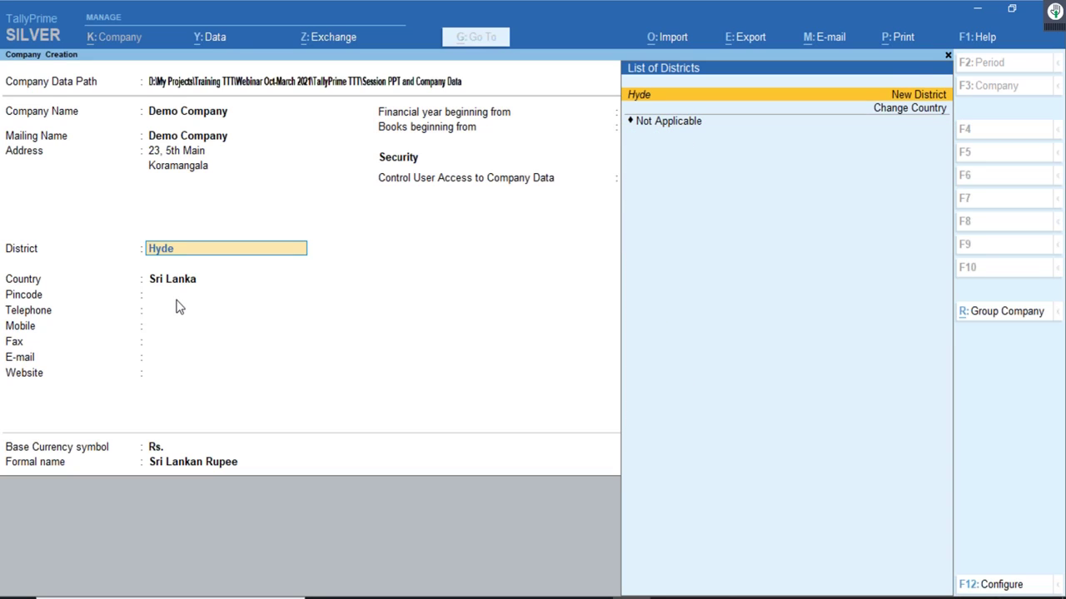
{"action": "key", "text": "BackSpace"}
{"action": "key", "text": "BackSpace"}
{"action": "key", "text": "BackSpace"}
{"action": "key", "text": "BackSpace"}
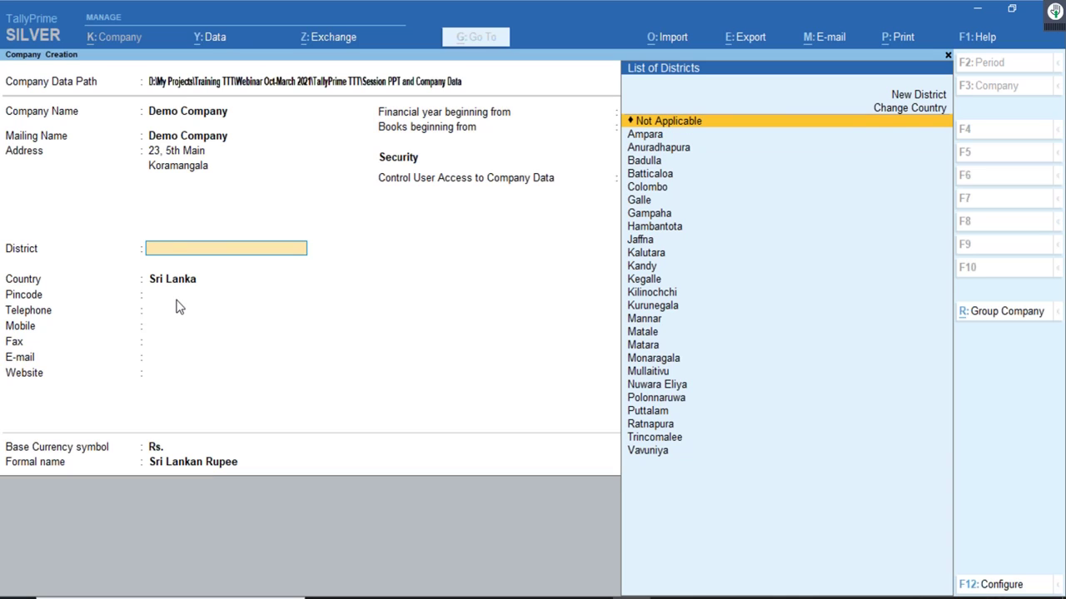
{"action": "type", "text": "Te"}
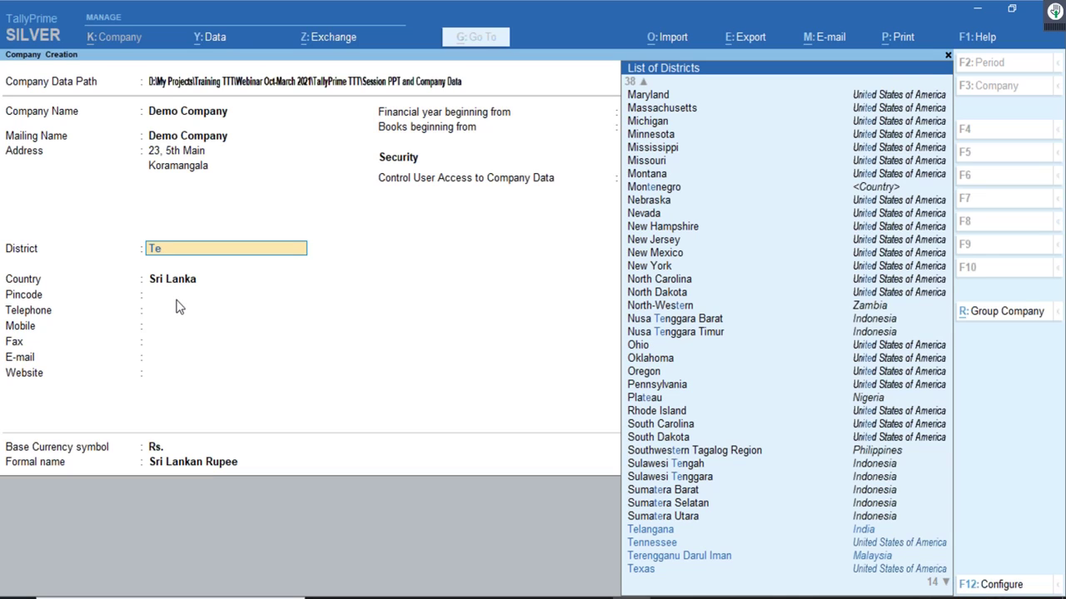
{"action": "type", "text": "langana"}
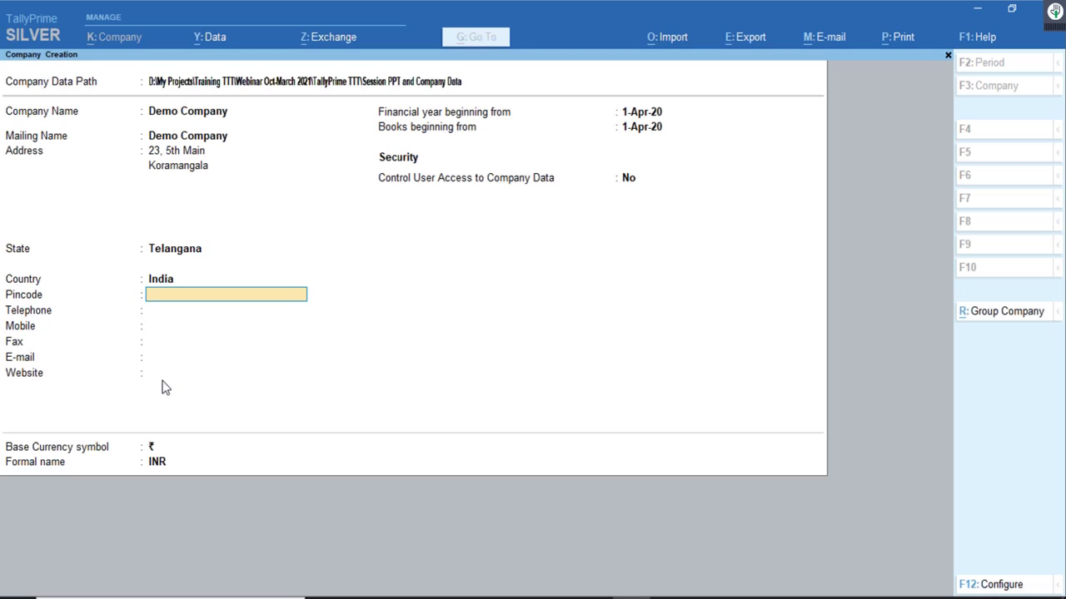
{"action": "key", "text": "ctrl"}
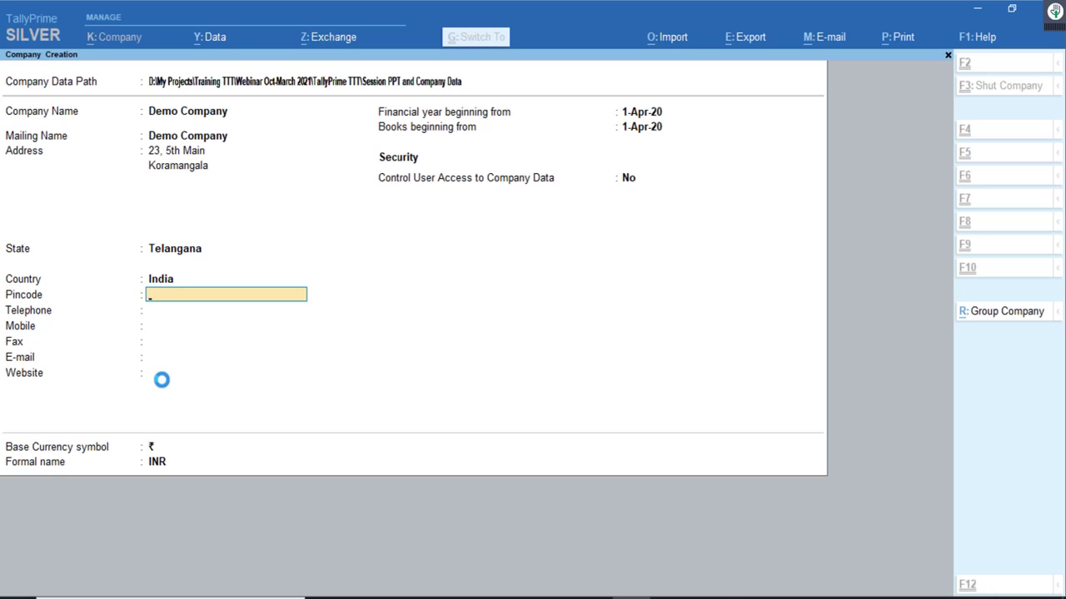
Accept the Company Creation form with Ctrl+A to create Demo Company
{"action": "key", "text": "ctrl+a"}
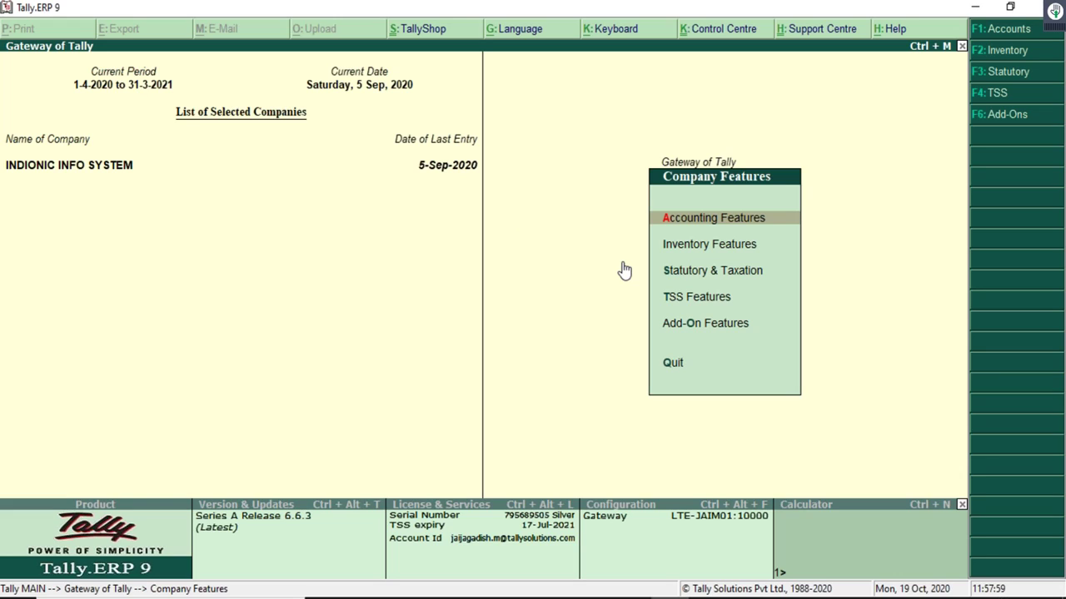
{"action": "key", "text": "Down"}
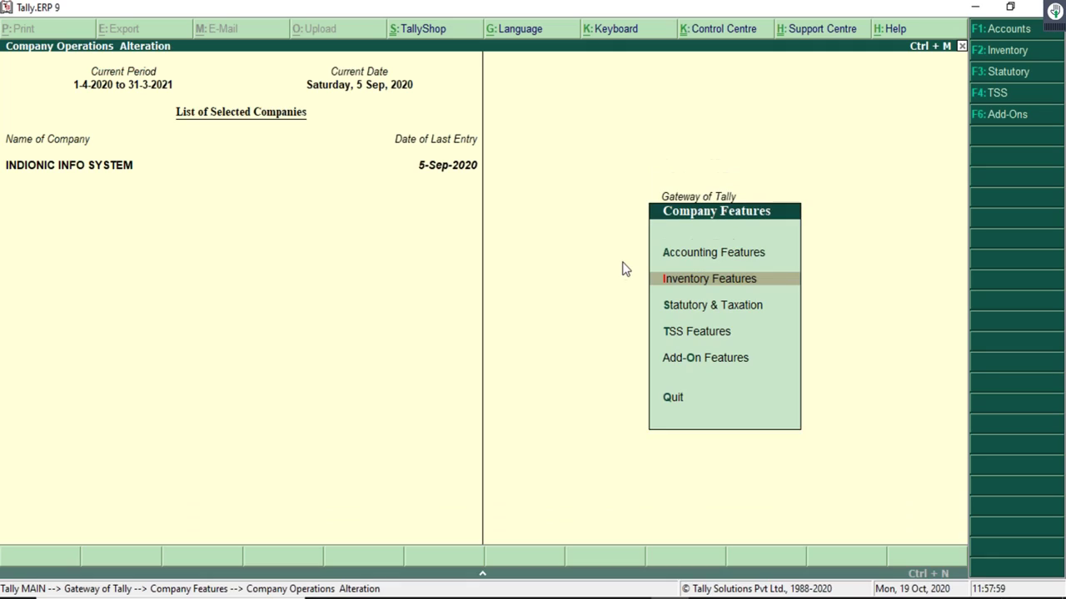
{"action": "key", "text": "Return"}
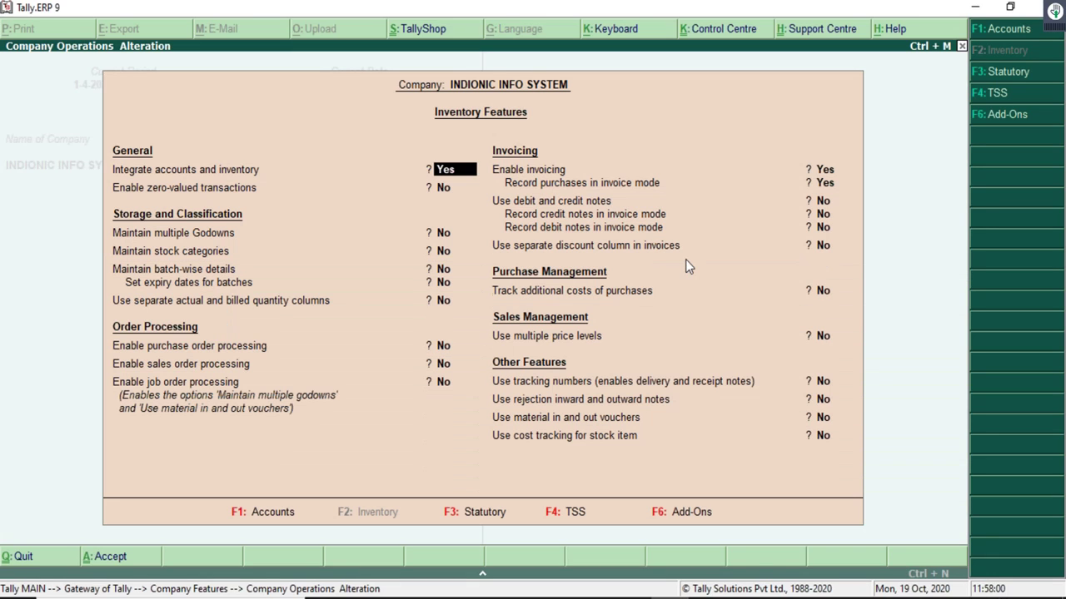
{"action": "key", "text": "Escape"}
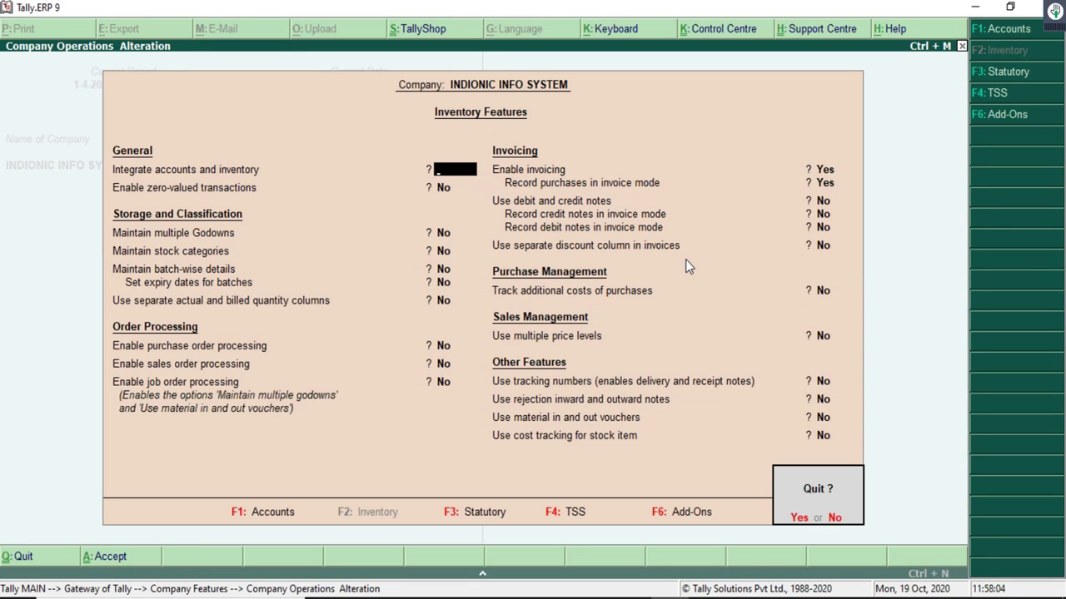
{"action": "key", "text": "y"}
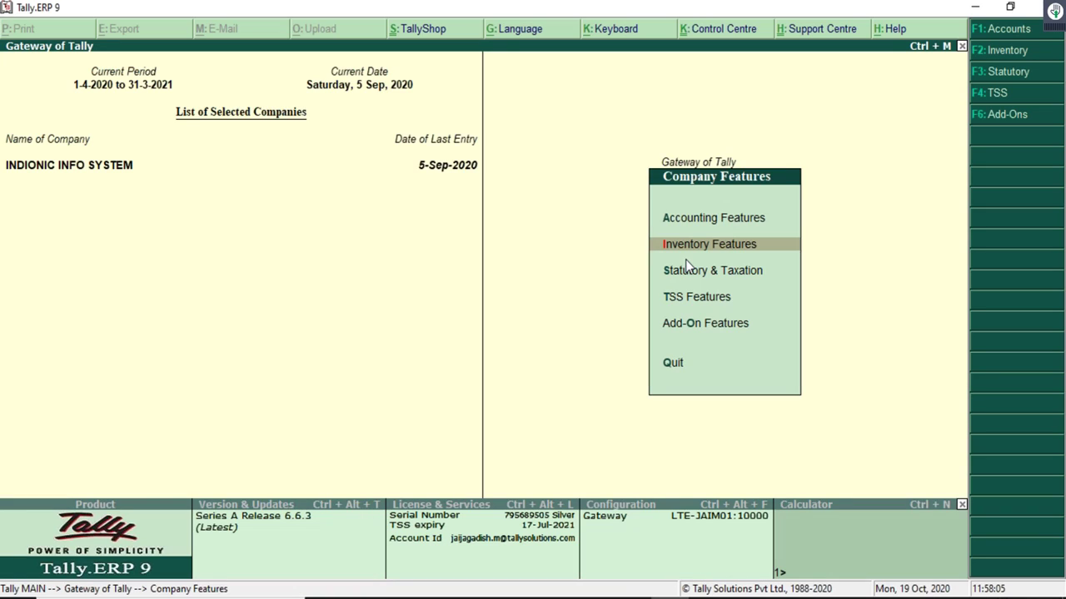
{"action": "key", "text": "Up"}
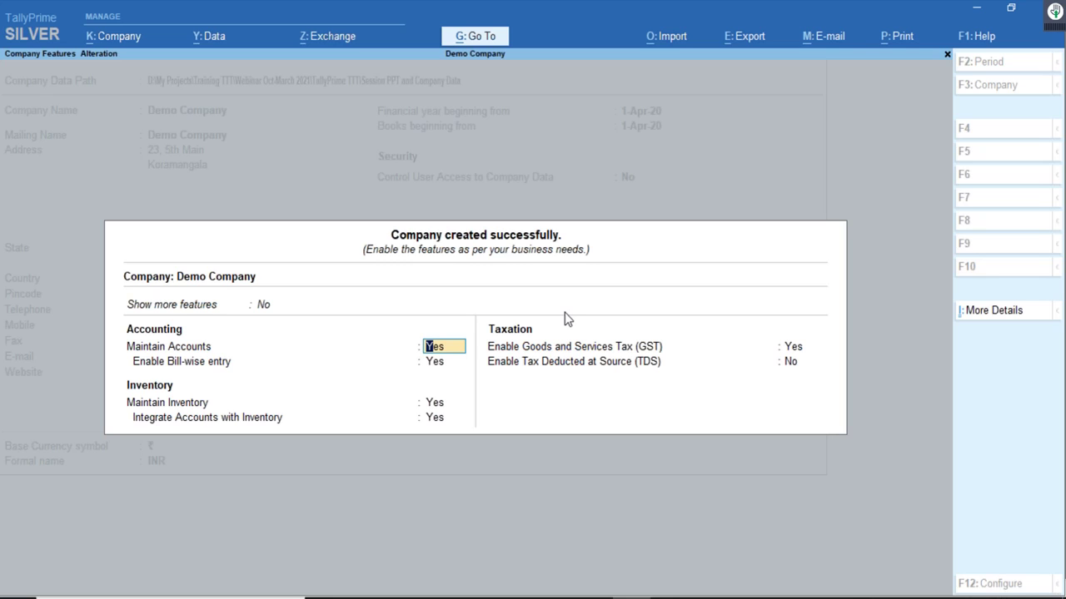
Set Show more features to Yes, listing cost centres, batches, TCS and browser access options
{"action": "key", "text": "ctrl+b"}
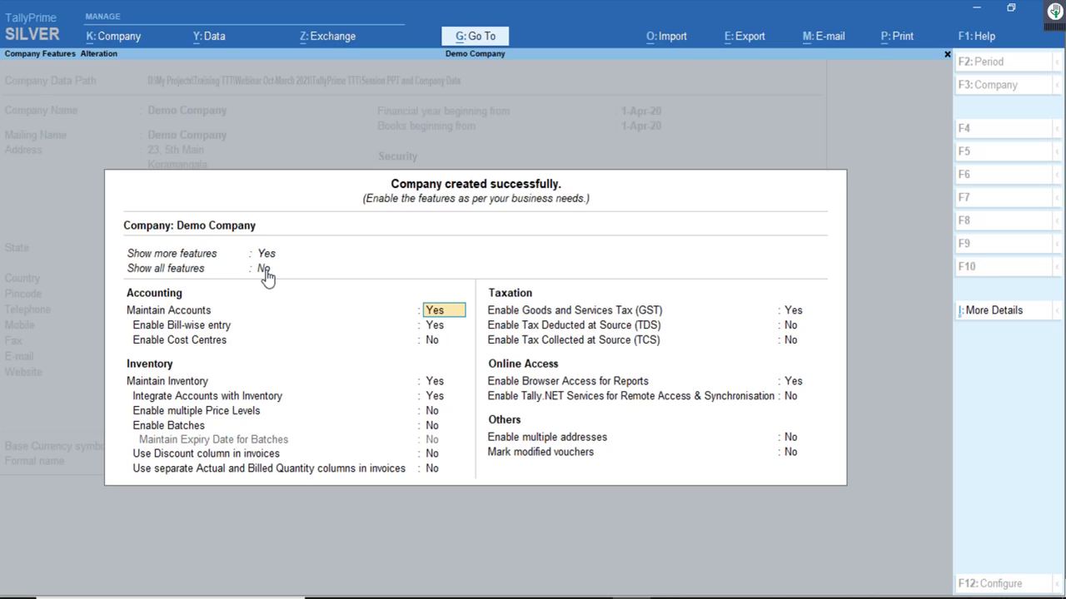
Turn Show all features on then off, set Show more features to No, and accept the features
{"action": "left_click", "coordinate": [265, 270]}
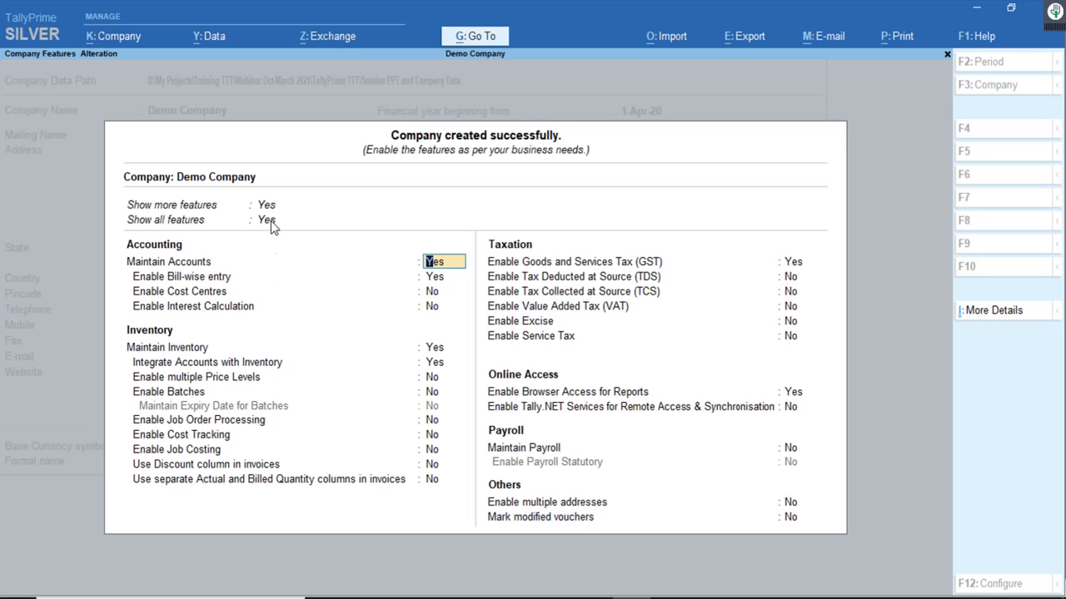
{"action": "left_click", "coordinate": [270, 221]}
{"action": "left_click", "coordinate": [267, 258]}
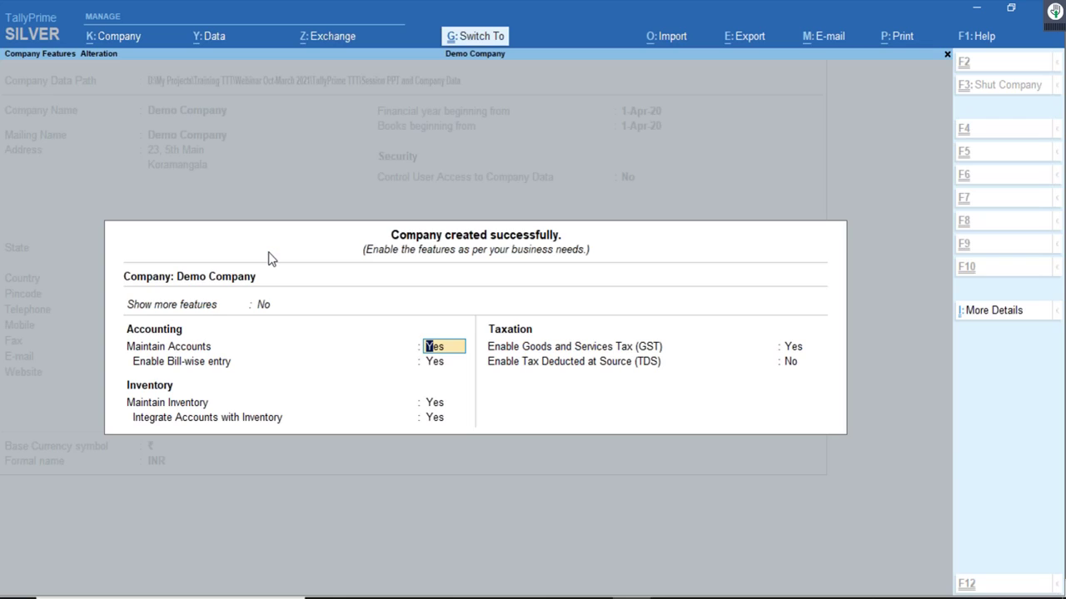
{"action": "key", "text": "ctrl+a"}
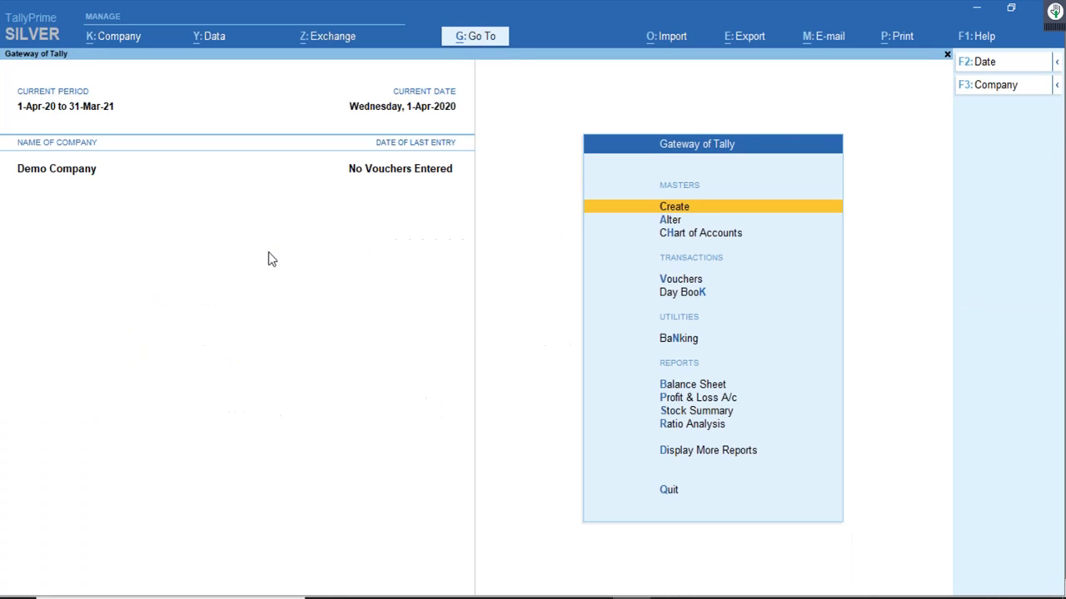